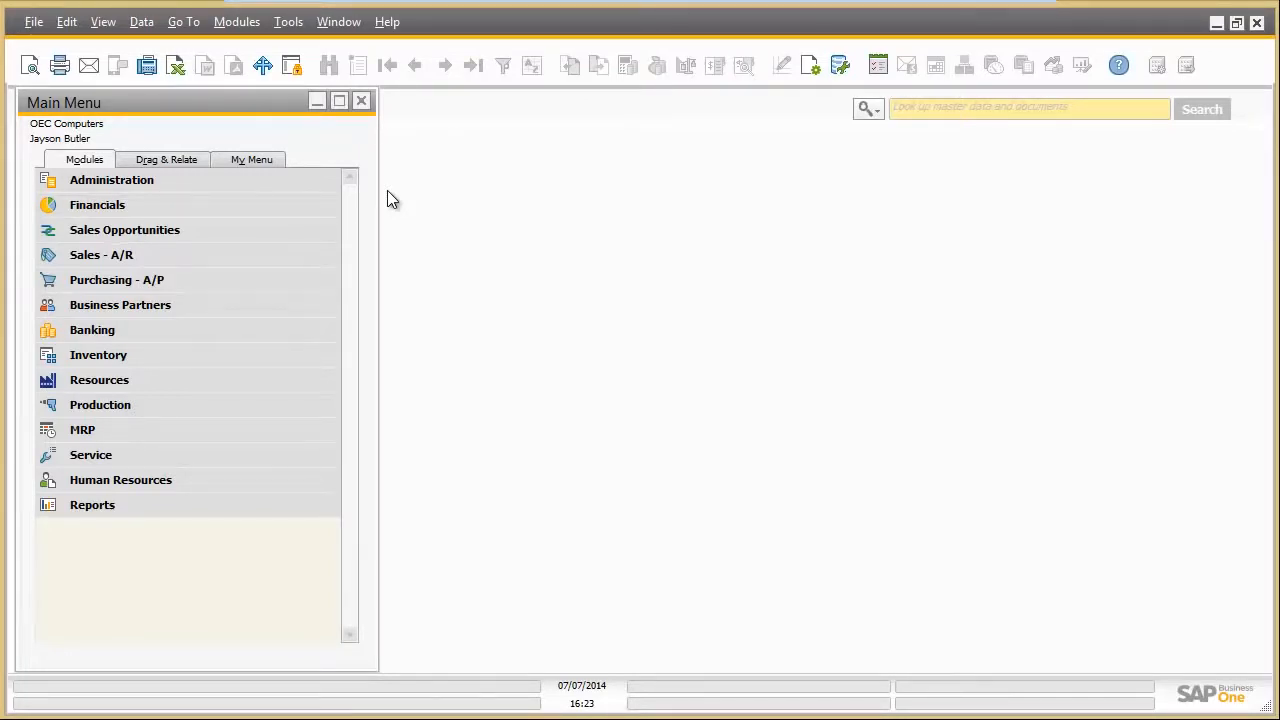
Step: Hide the Payment Wizard function in the company's General Settings and apply the update
left_click(111, 180)
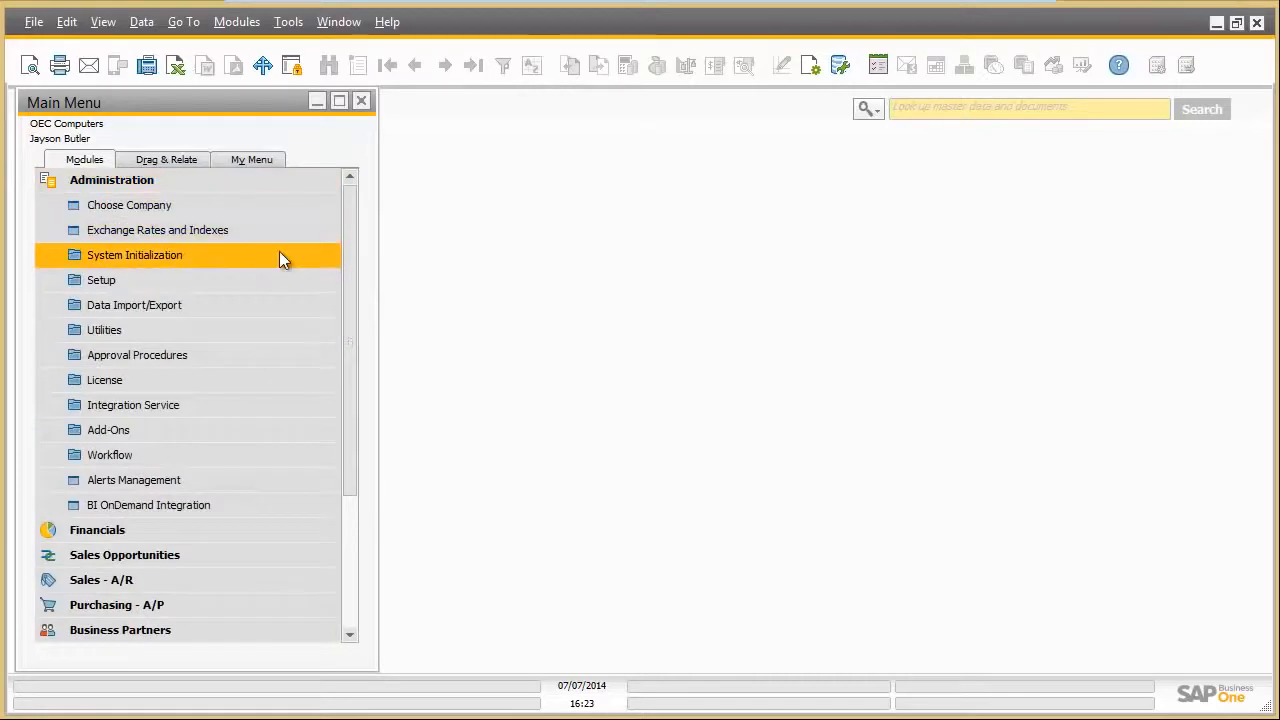
left_click(279, 251)
left_click(274, 305)
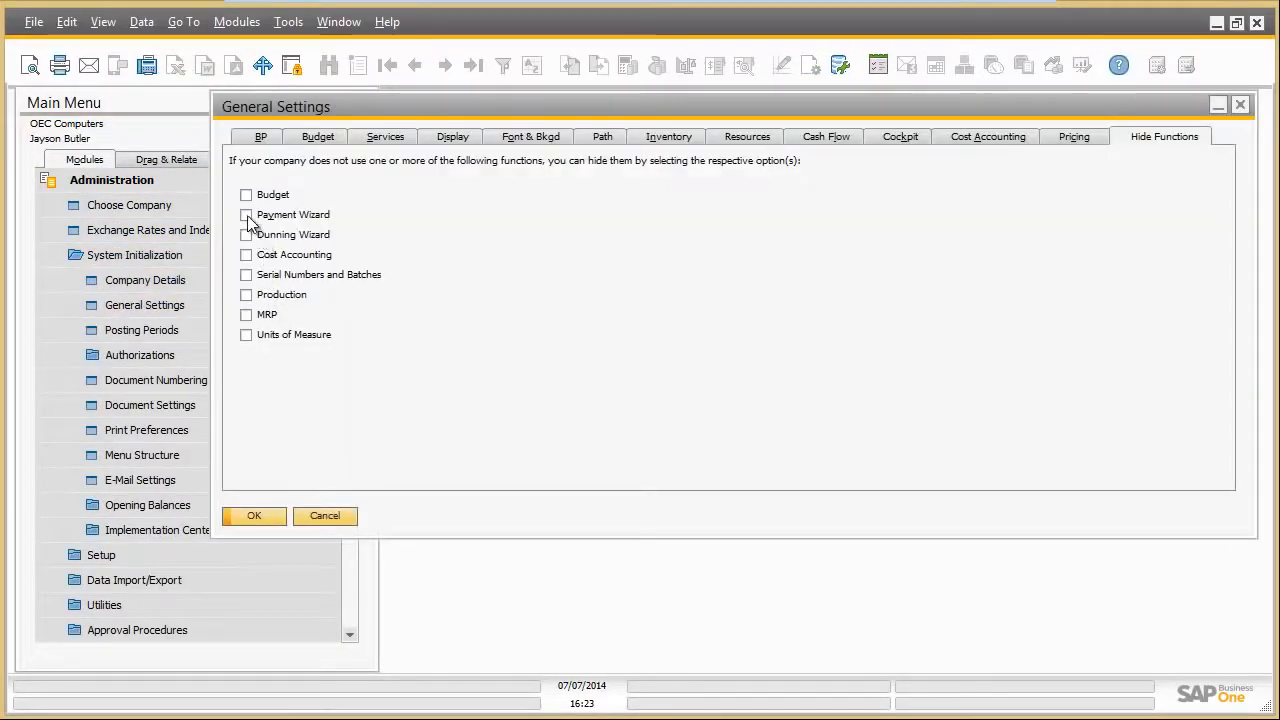
left_click(246, 215)
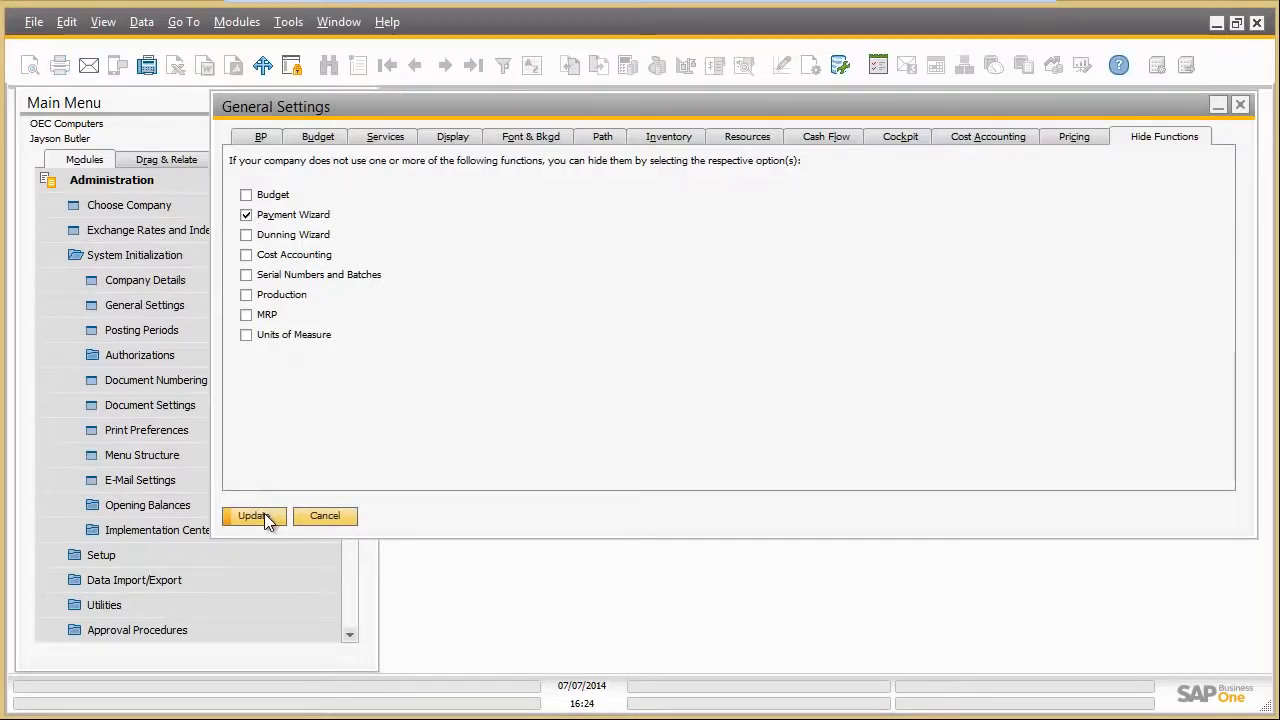
left_click(264, 514)
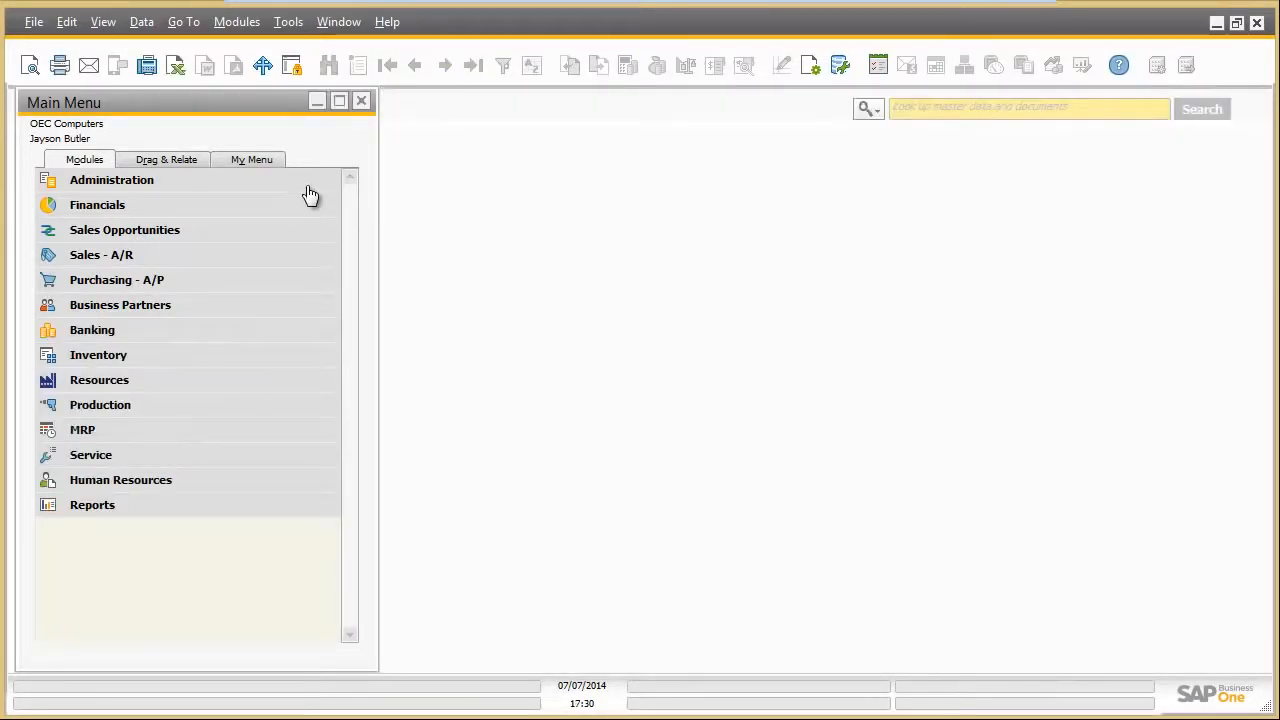
Step: Create a UI configuration template with both name and description set to Sales_Operation
left_click(307, 187)
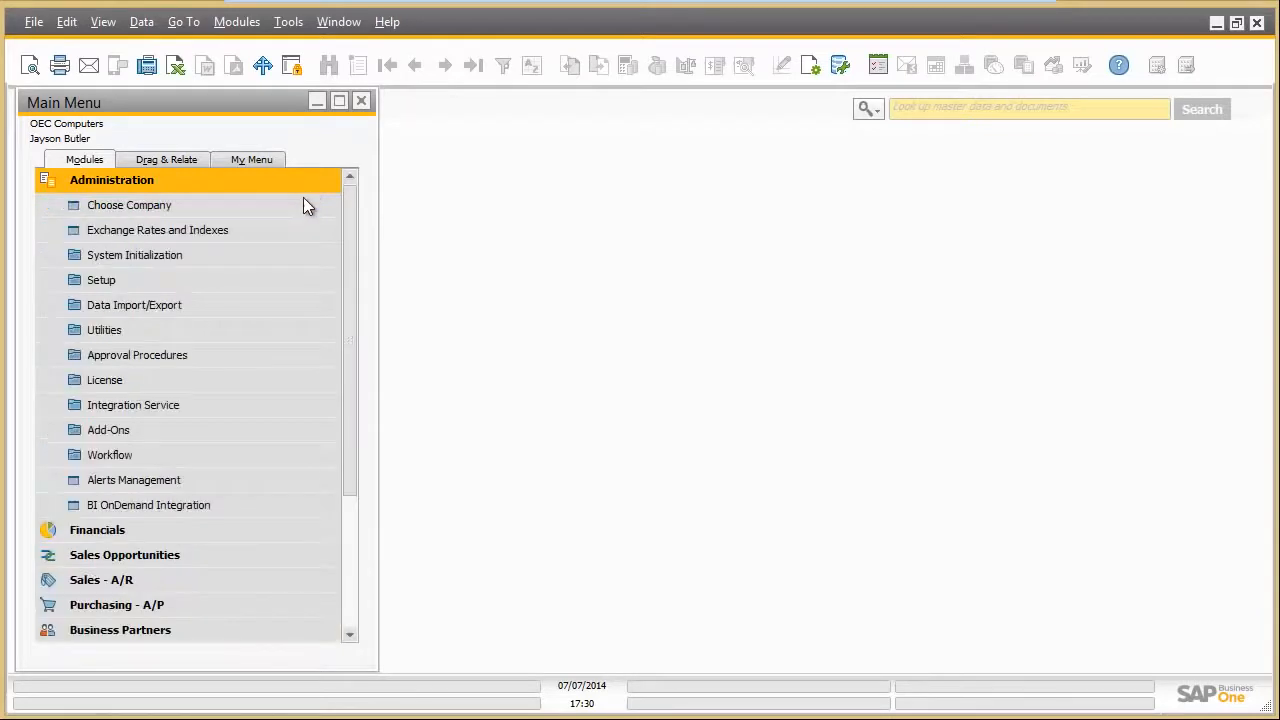
left_click(285, 327)
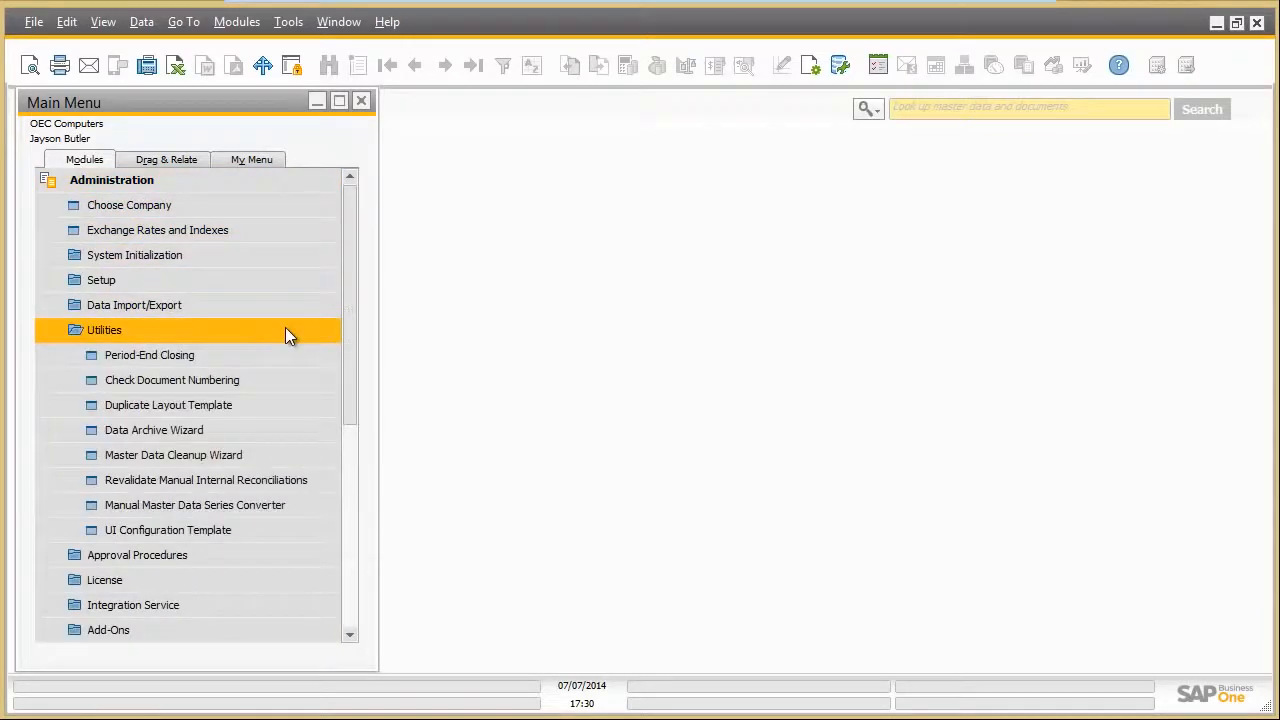
left_click(282, 532)
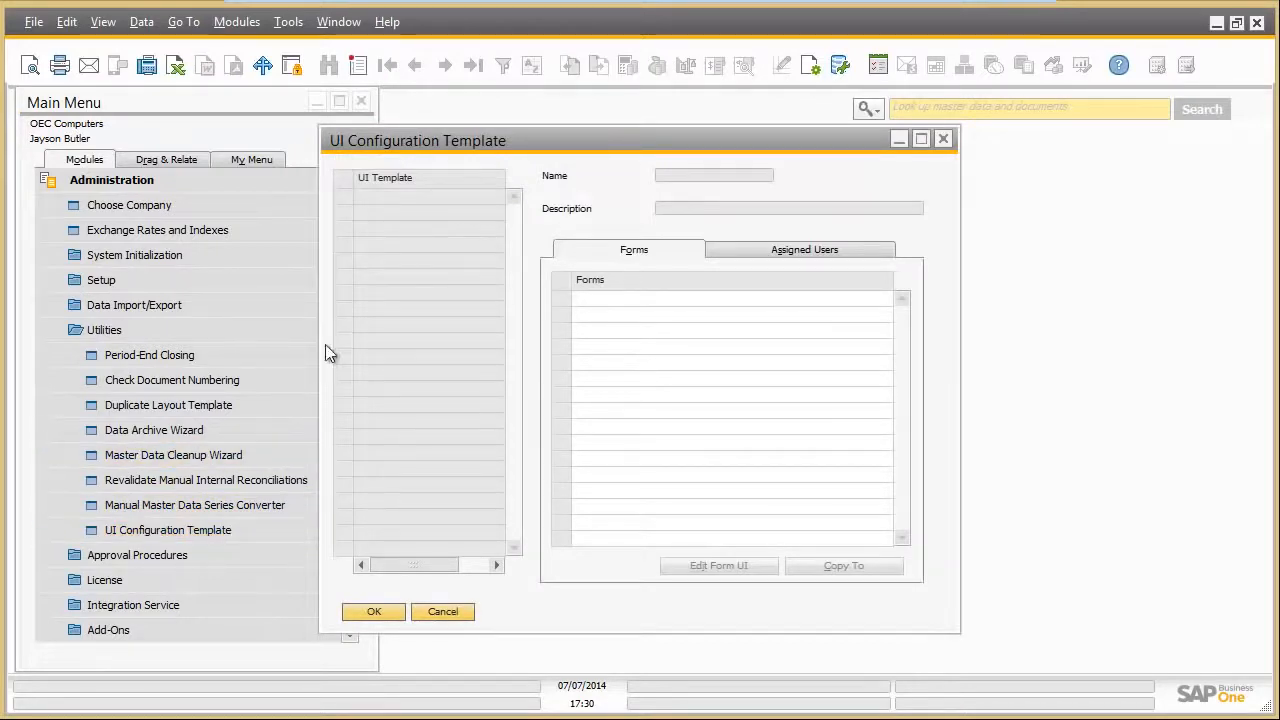
left_click(361, 66)
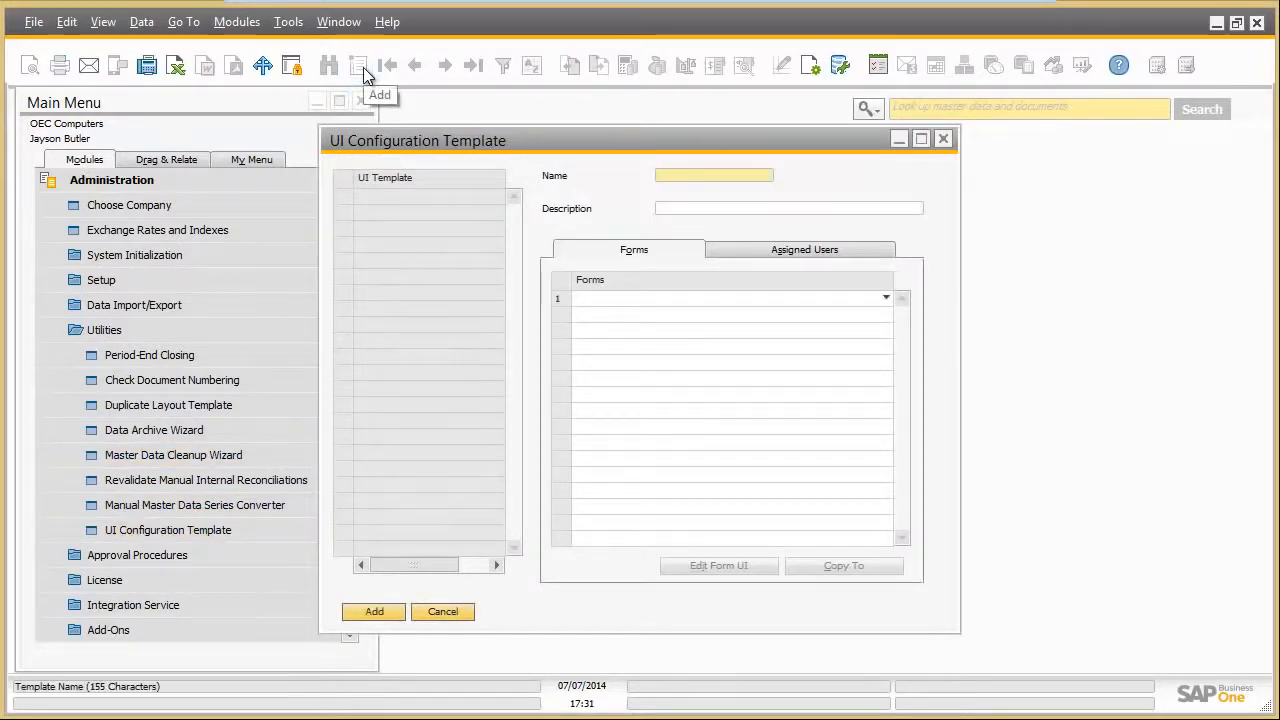
type("Sales_Operation")
key("Tab")
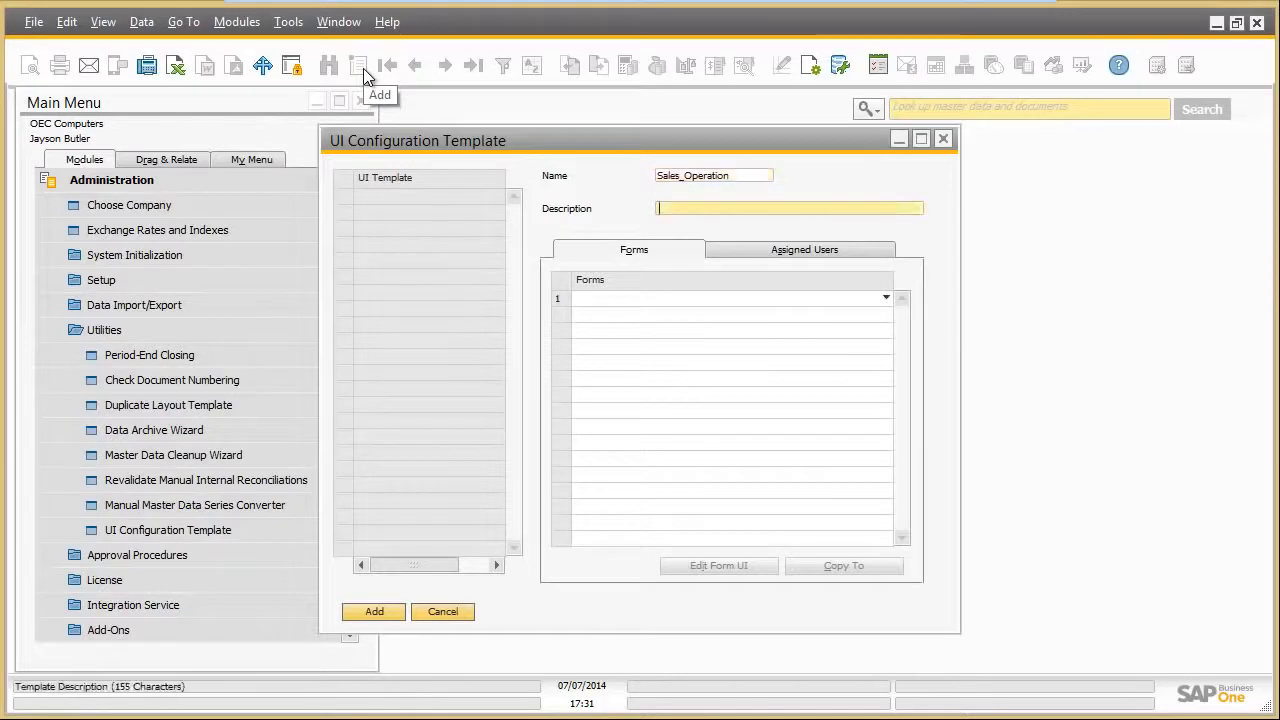
type("Sales_Operation")
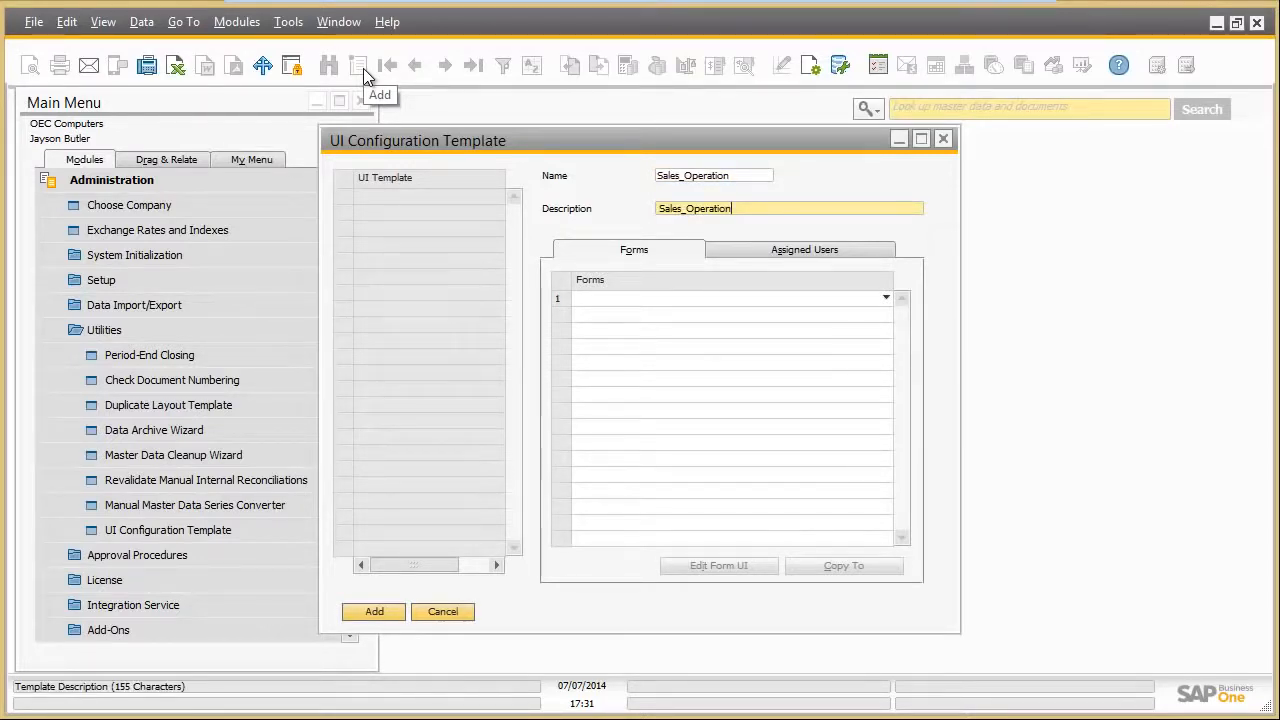
left_click(374, 612)
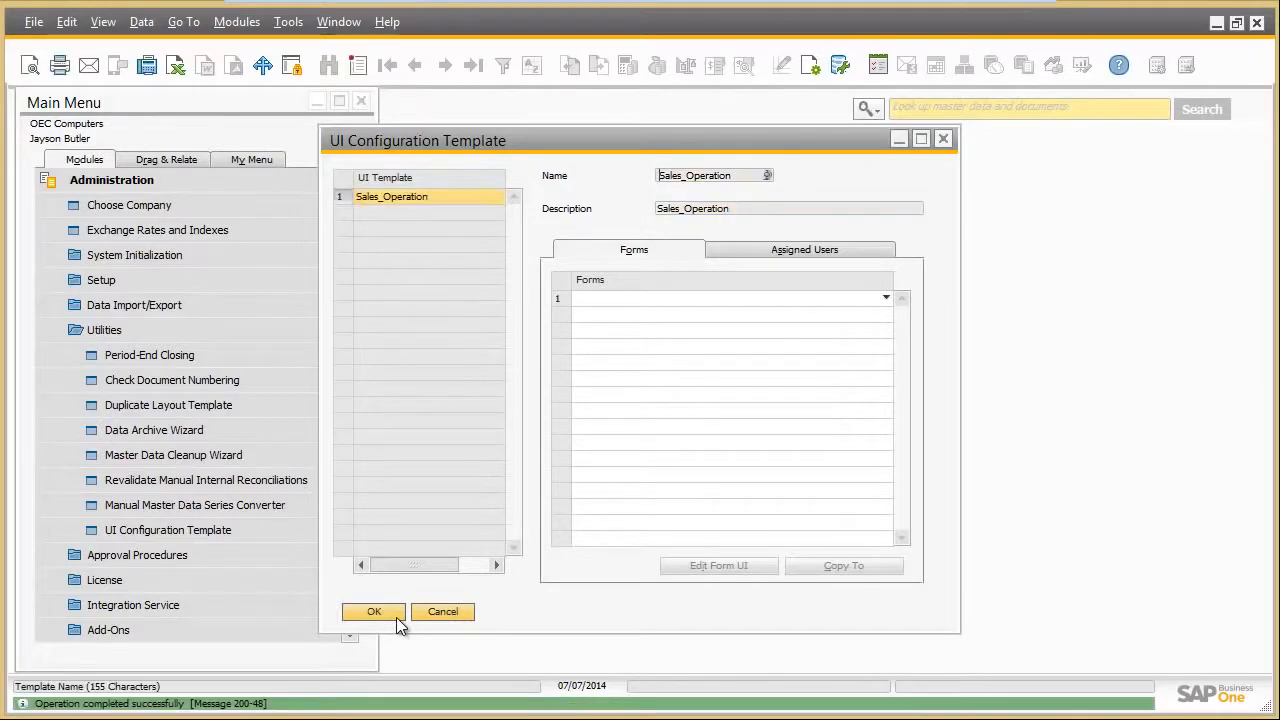
Step: Assign the Business Partner Master Data form to the Sales_Operation template and update it
left_click(884, 298)
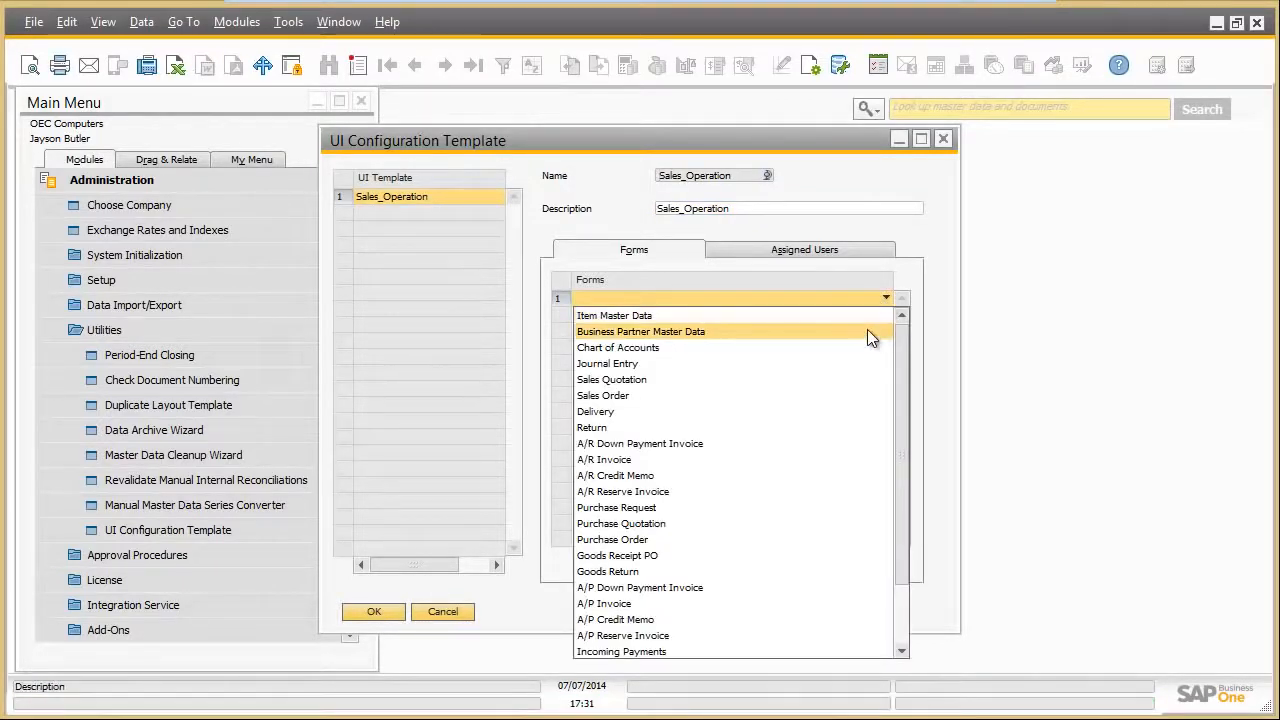
left_click(867, 331)
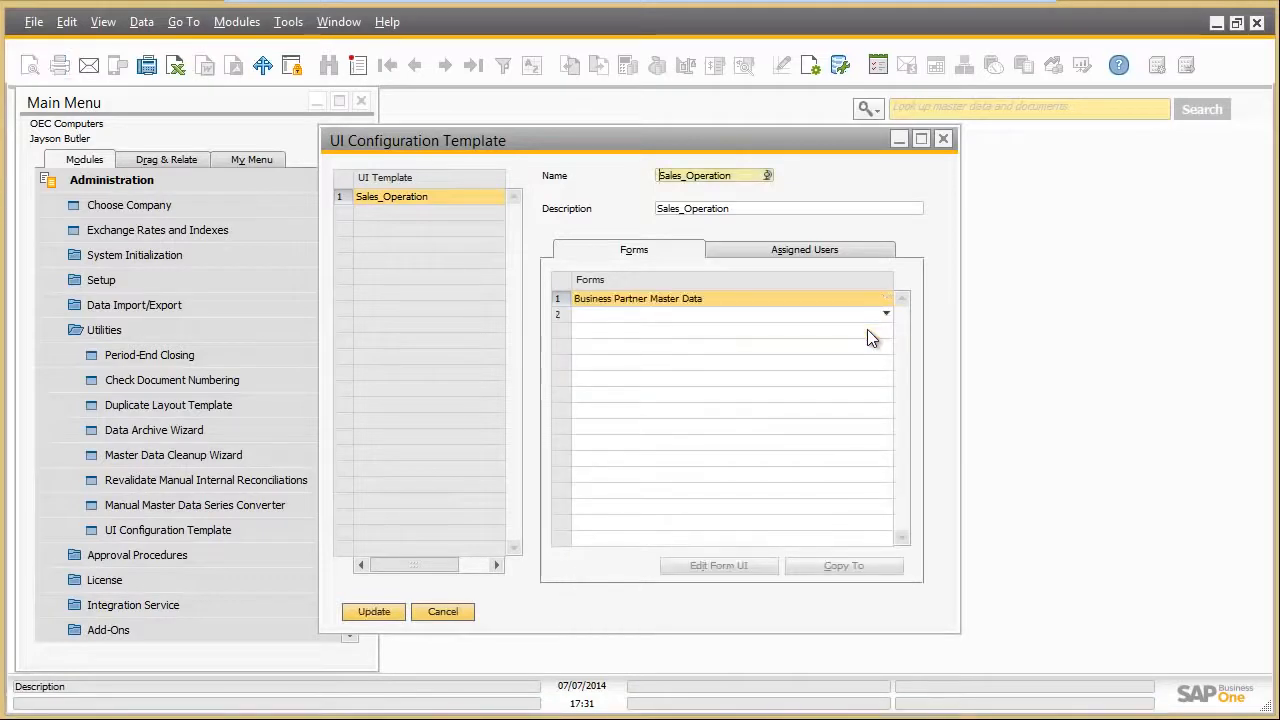
left_click(374, 611)
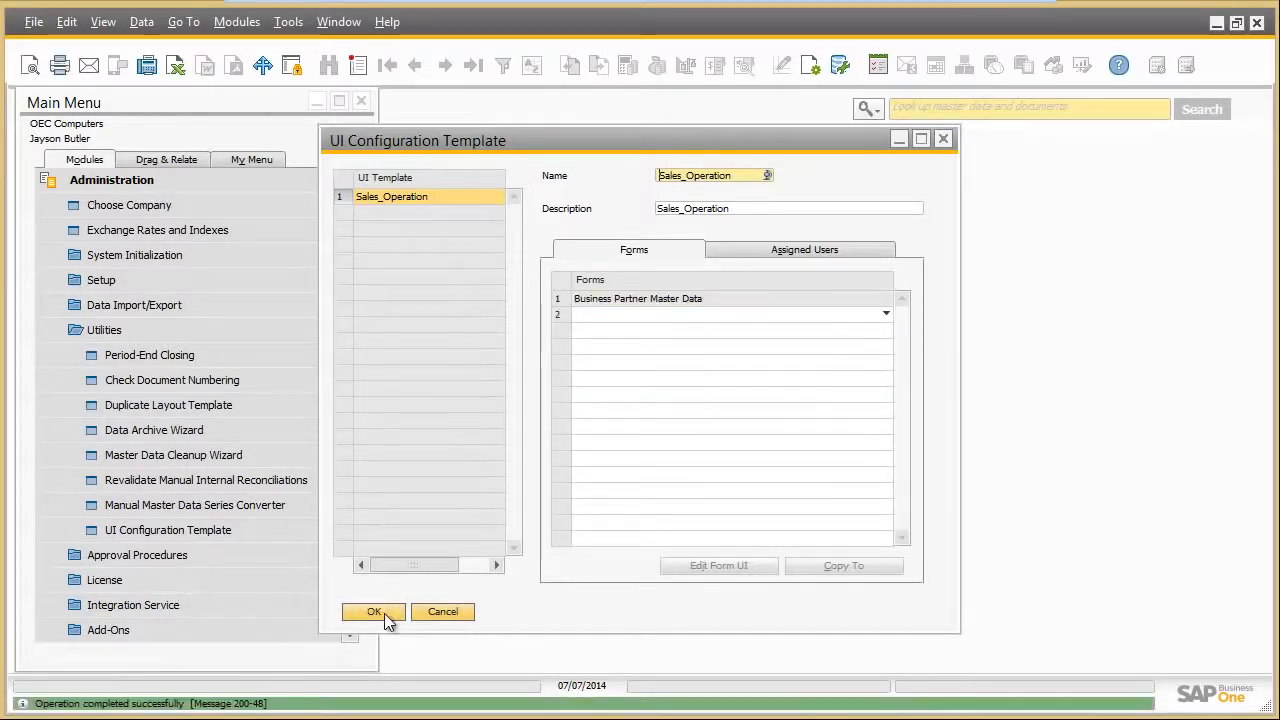
Step: Open the template's Business Partner Master Data form for UI editing and hide the BP Channel Code field
left_click(565, 297)
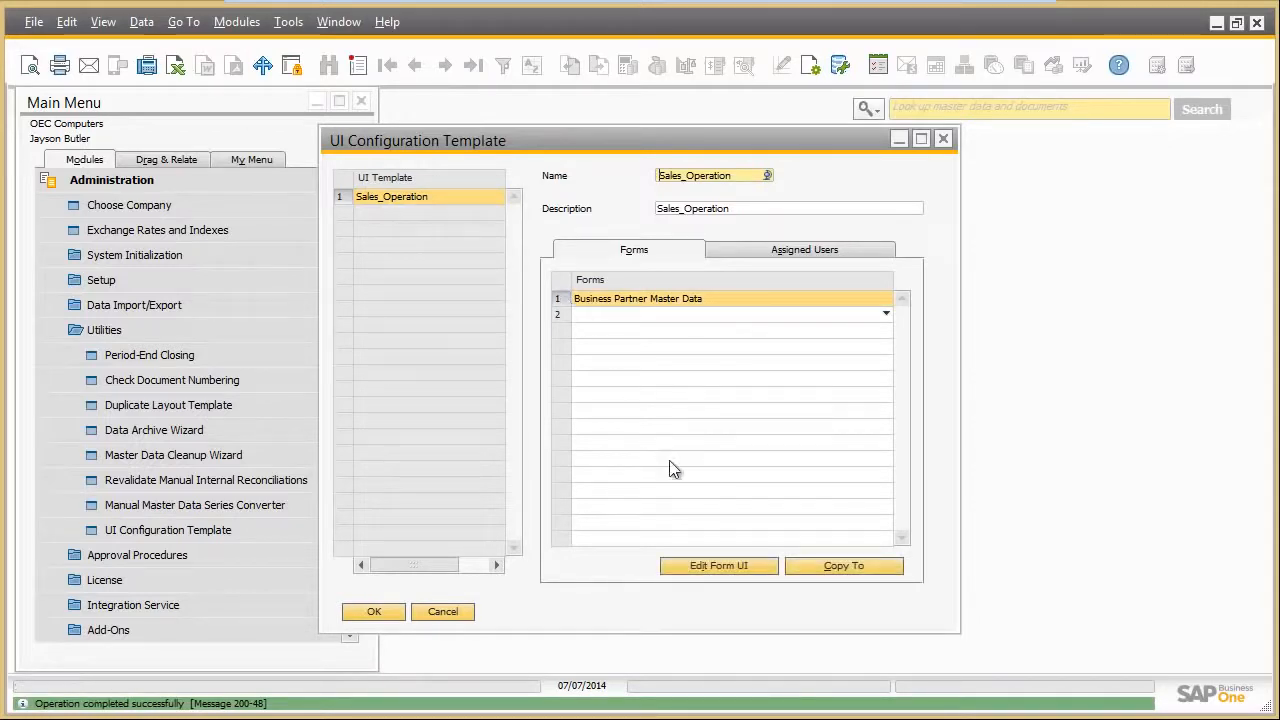
left_click(705, 566)
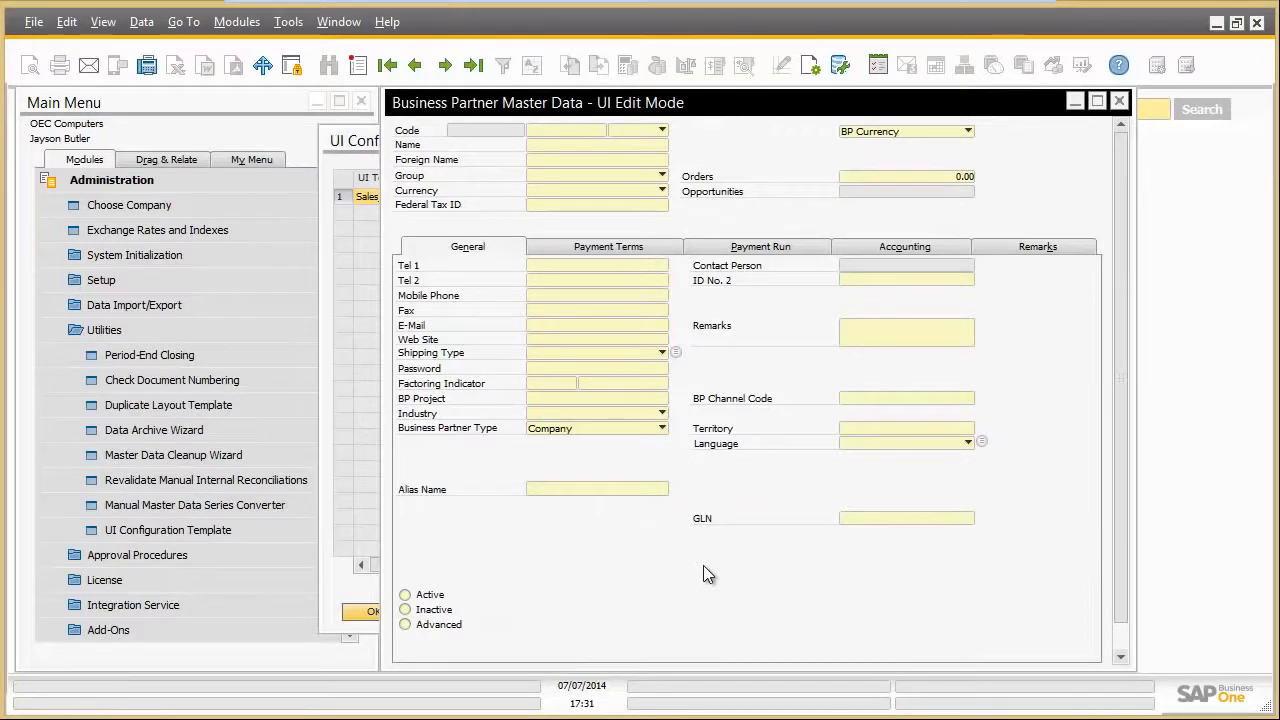
left_click(888, 401)
right_click(888, 401)
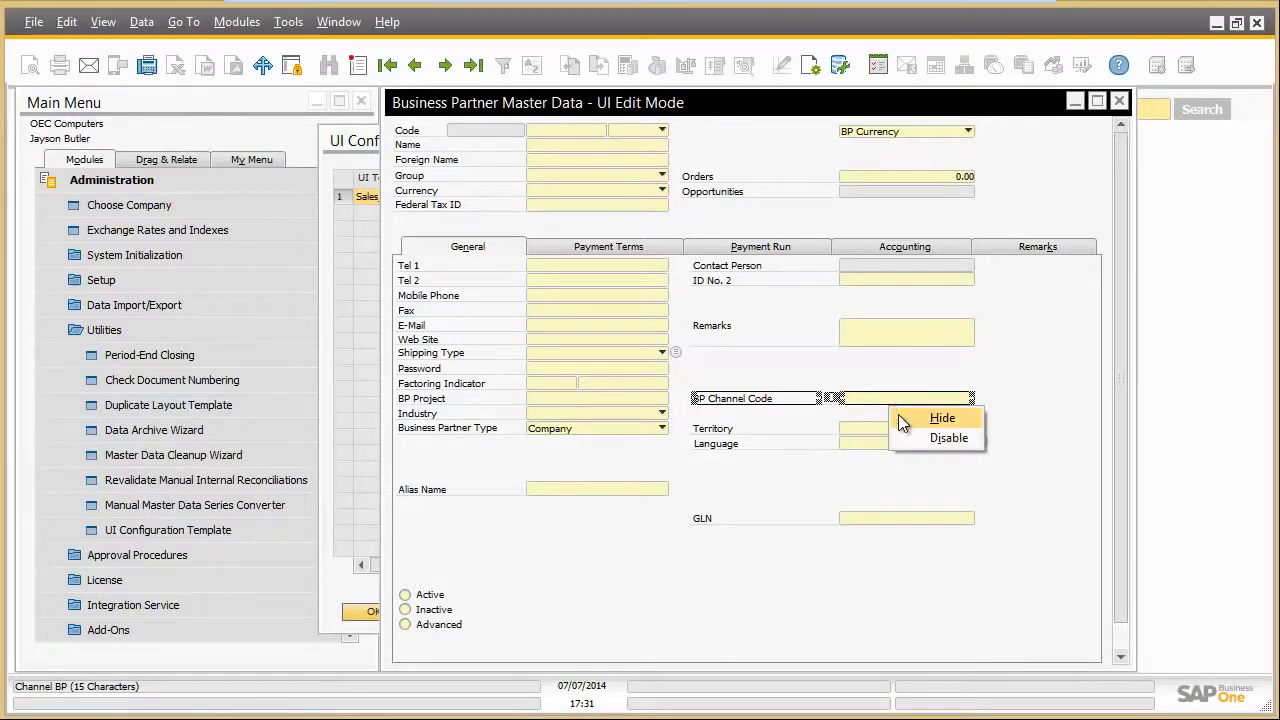
left_click(940, 418)
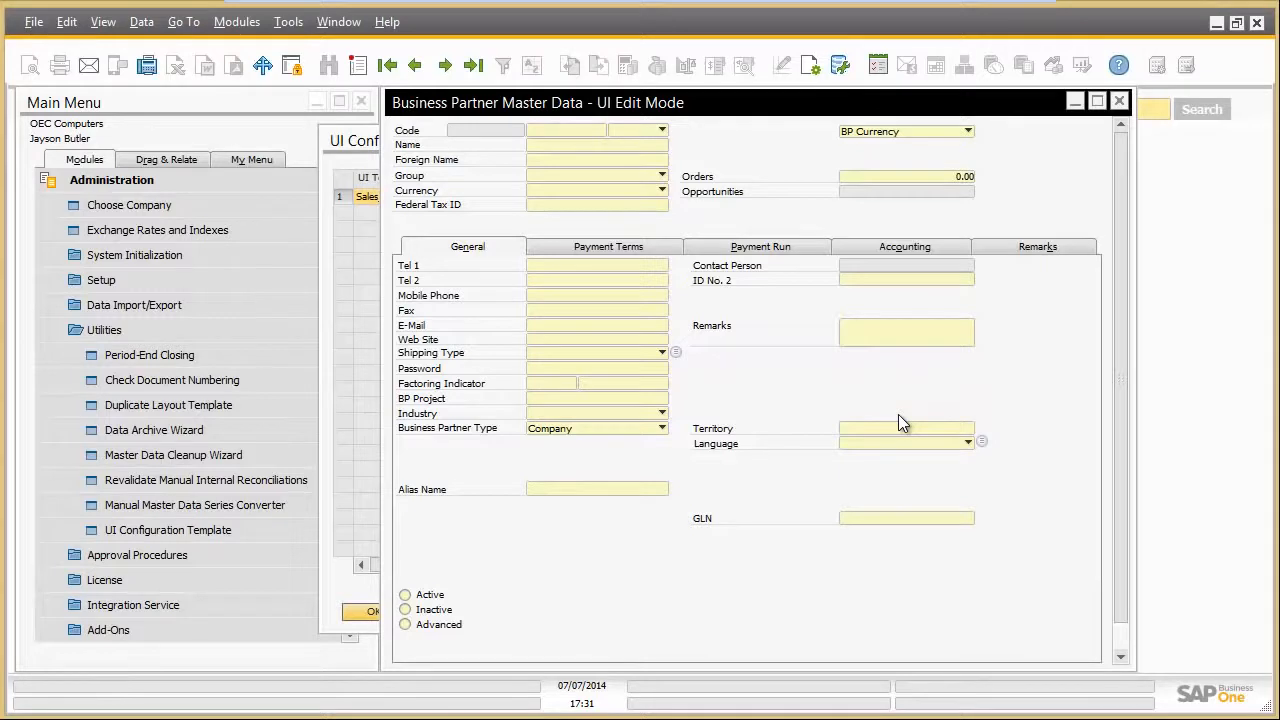
Step: Make the Accounting section invisible in the UI element settings of the Business Partner Master Data form
left_click(810, 70)
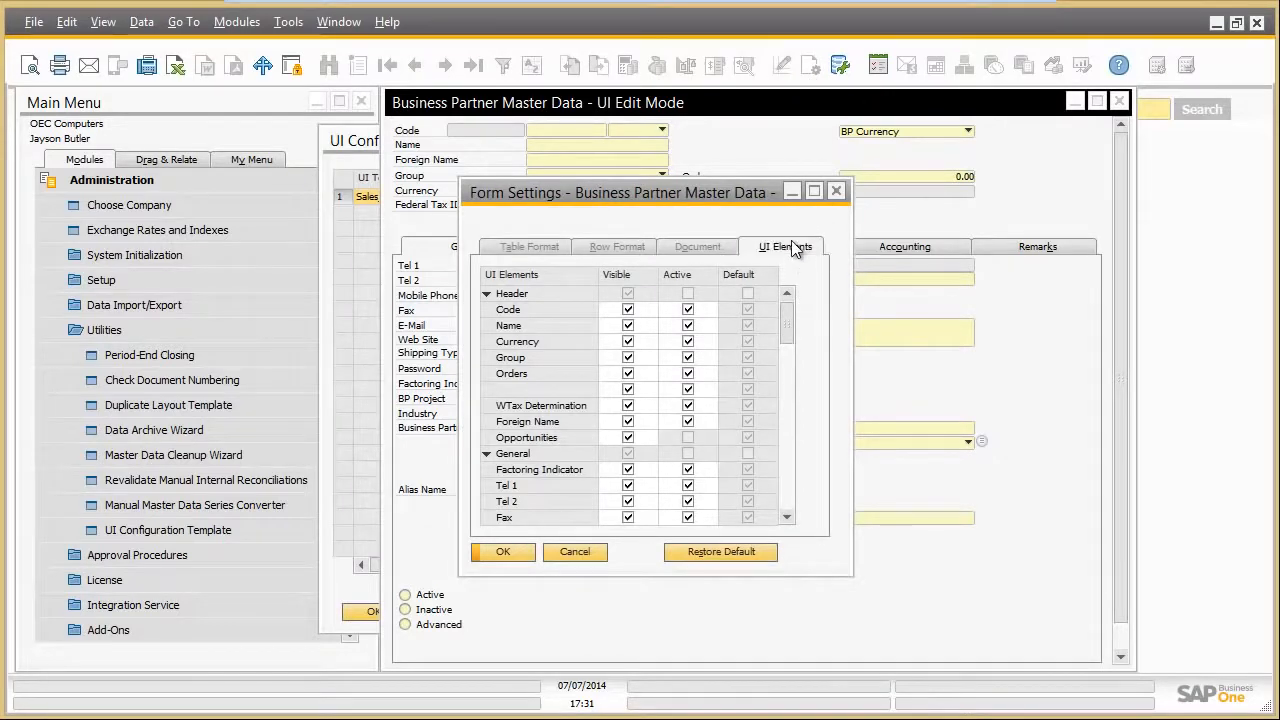
left_click_drag(790, 326, 790, 405)
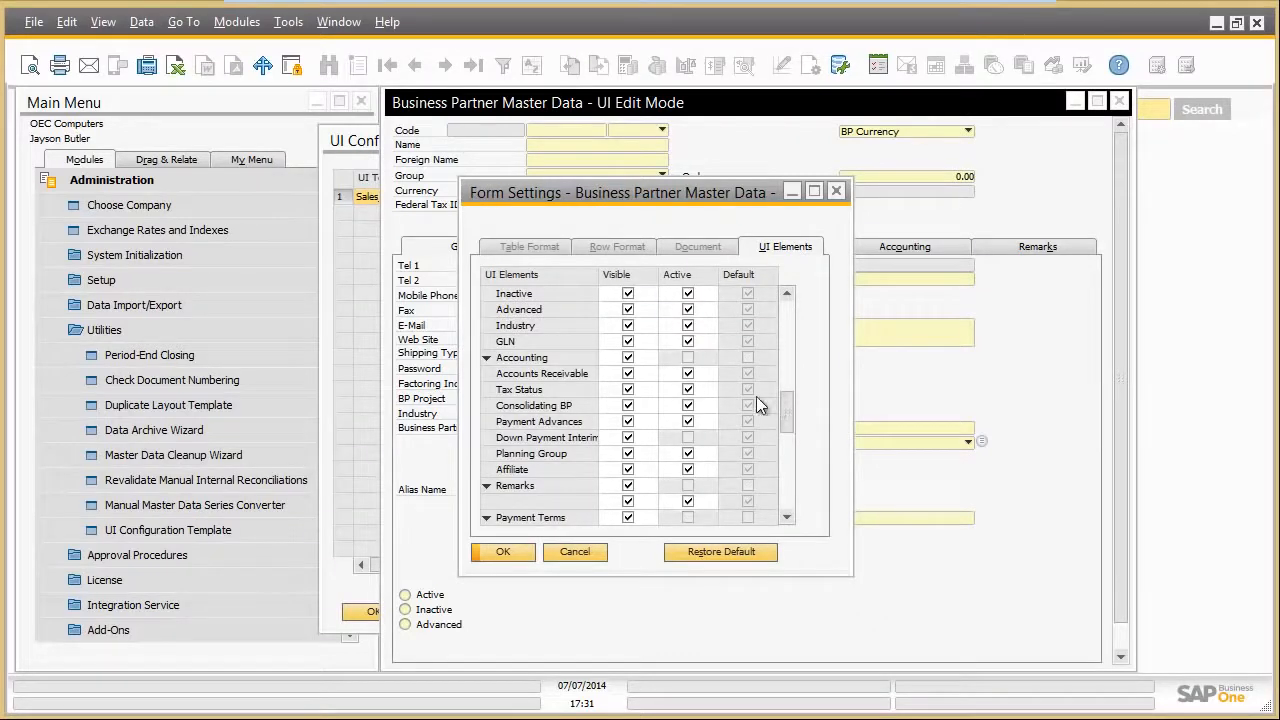
left_click(628, 358)
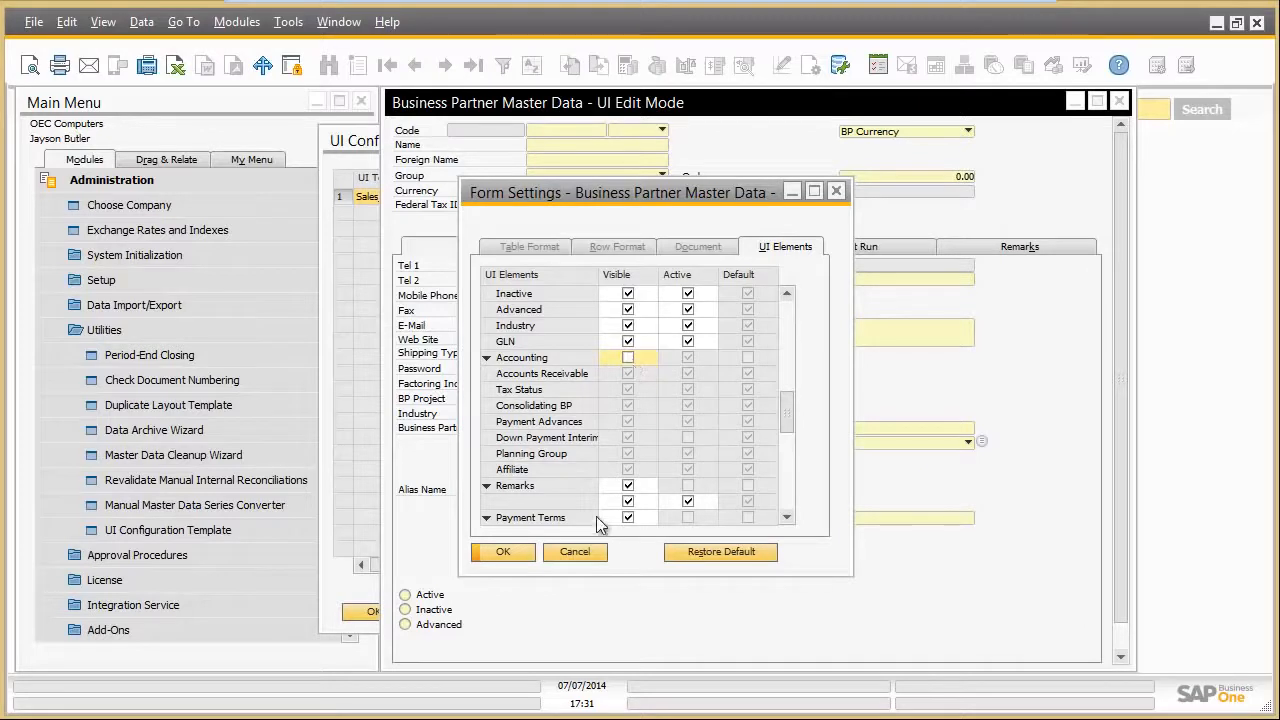
left_click(526, 555)
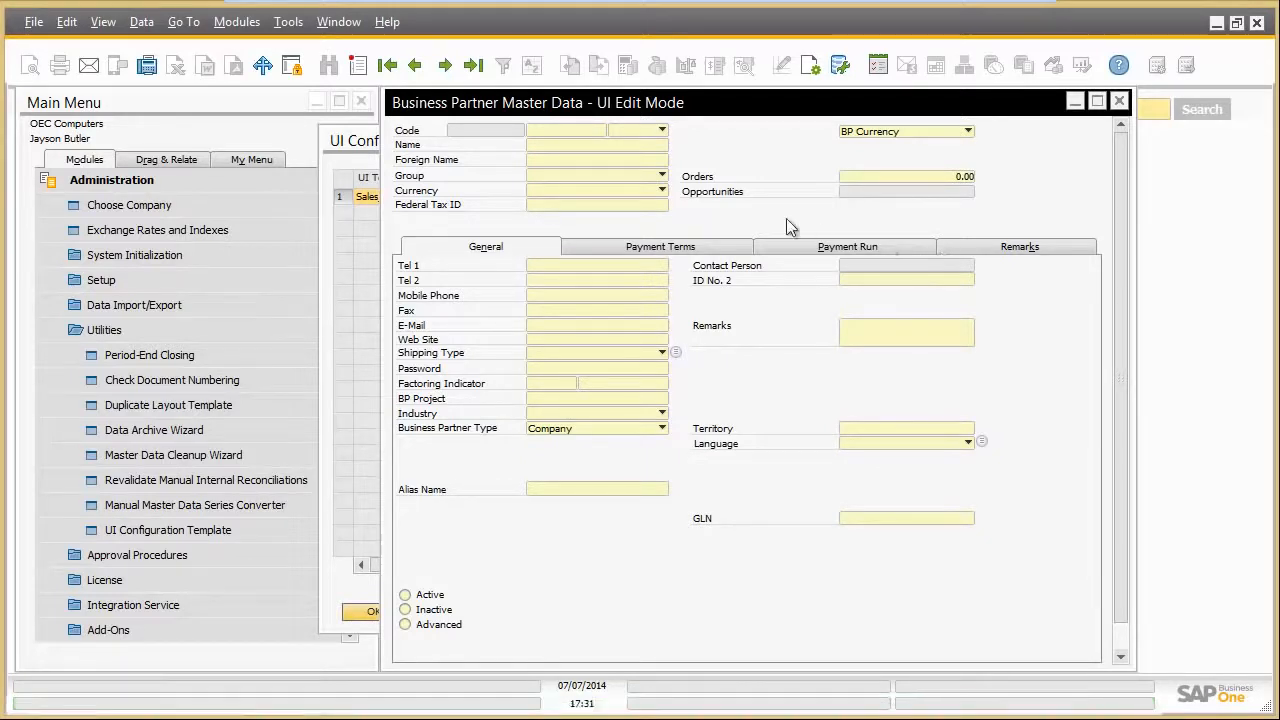
Step: Disable the Group field in the header of the Business Partner Master Data form
left_click(622, 183)
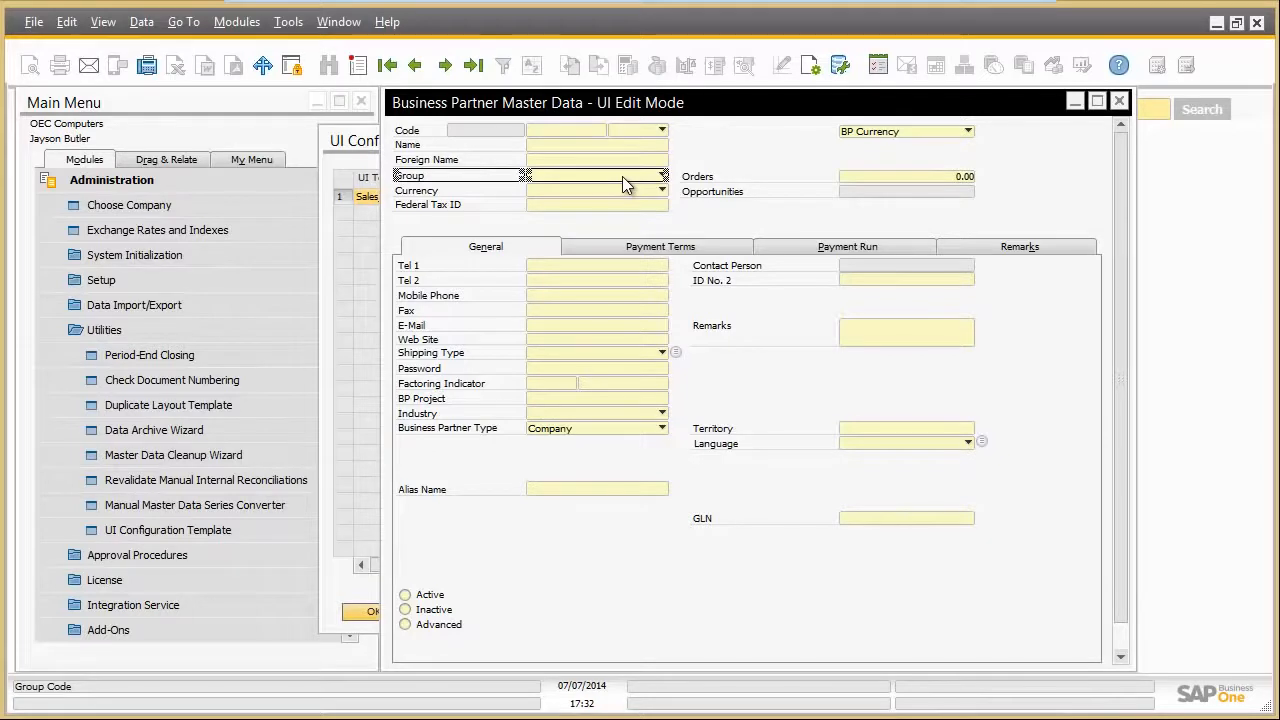
right_click(623, 182)
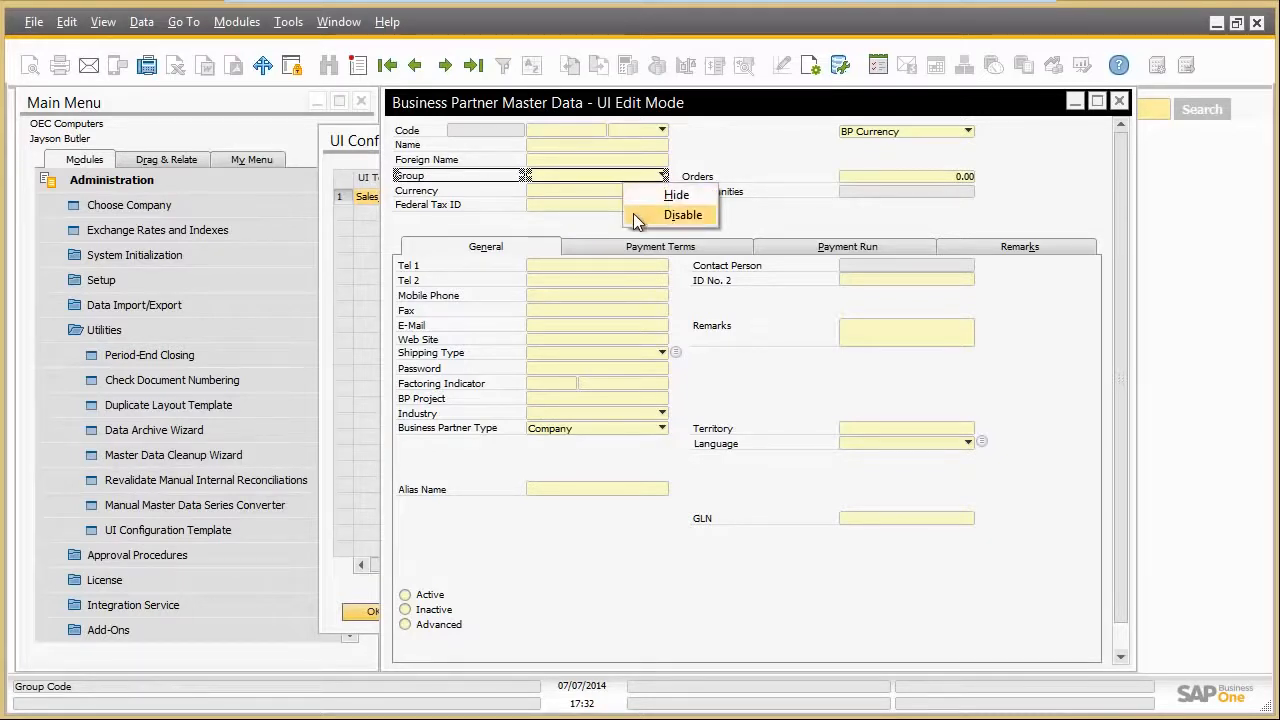
left_click(636, 219)
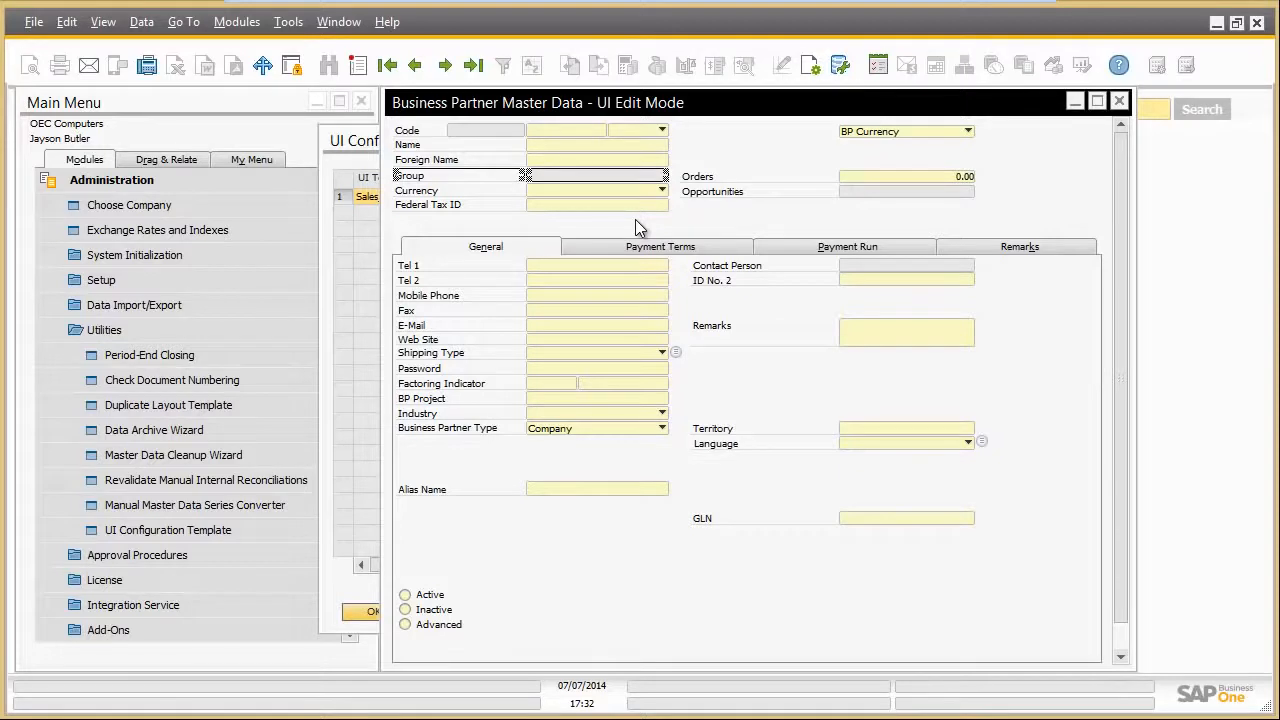
Step: Move the Credit Limit field from the Payment Terms page to the General page, between Business Partner Type and Alias Name
left_click(729, 248)
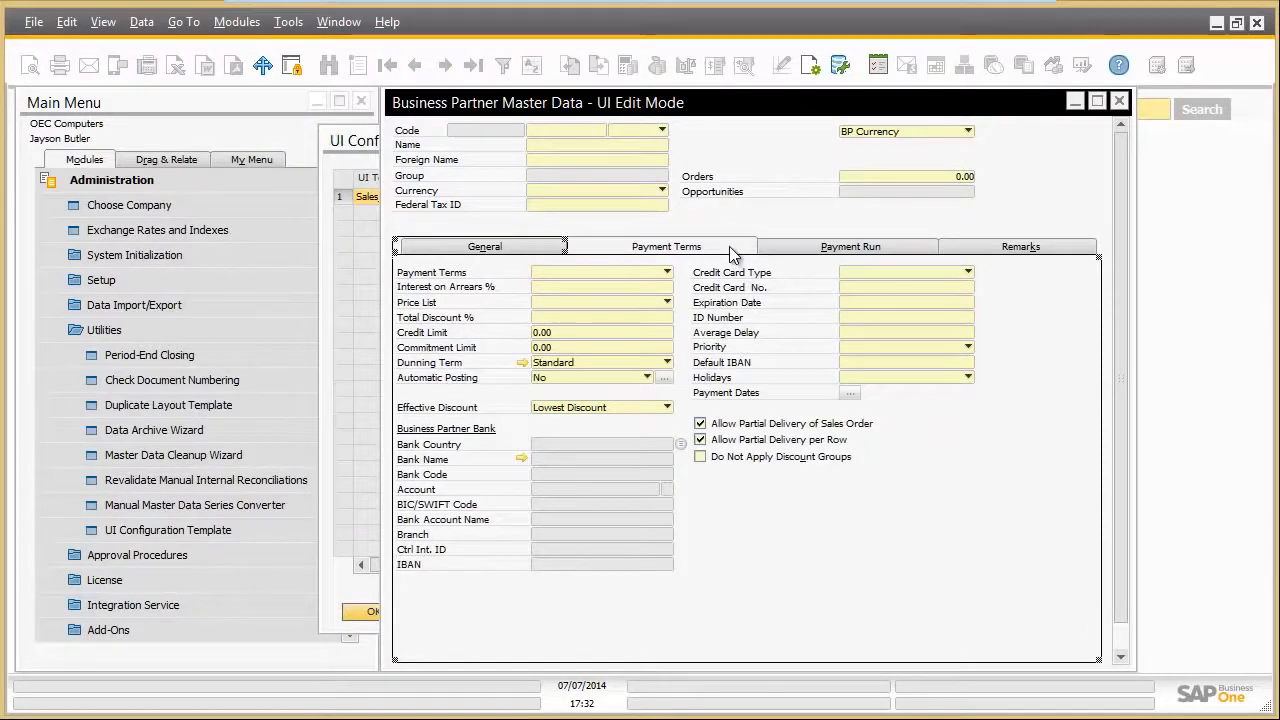
left_click(643, 338)
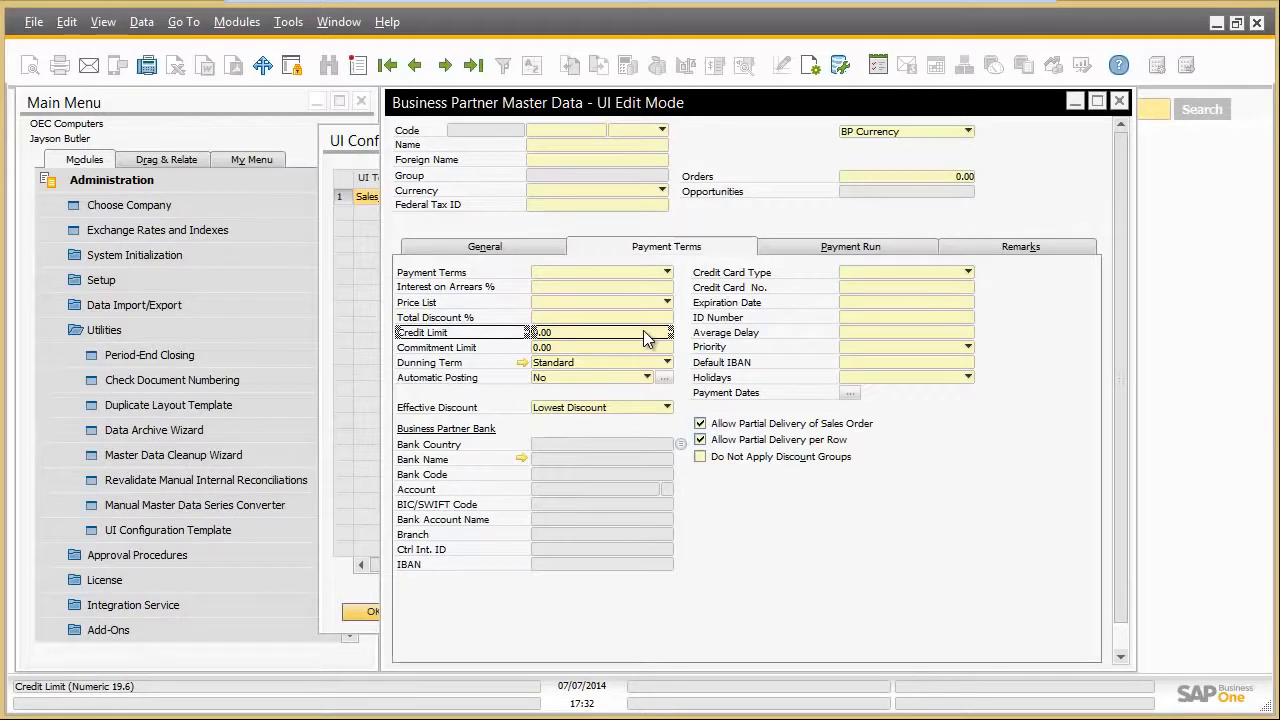
left_click_drag(645, 338, 922, 222)
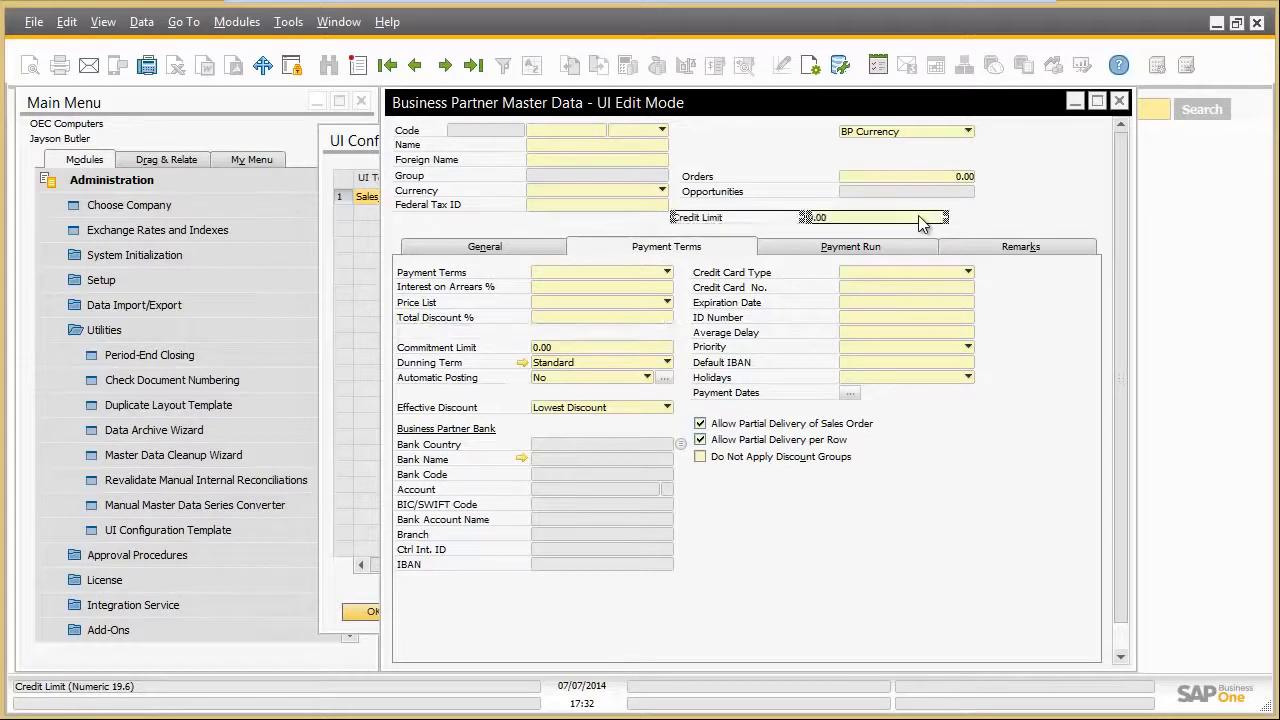
left_click(535, 250)
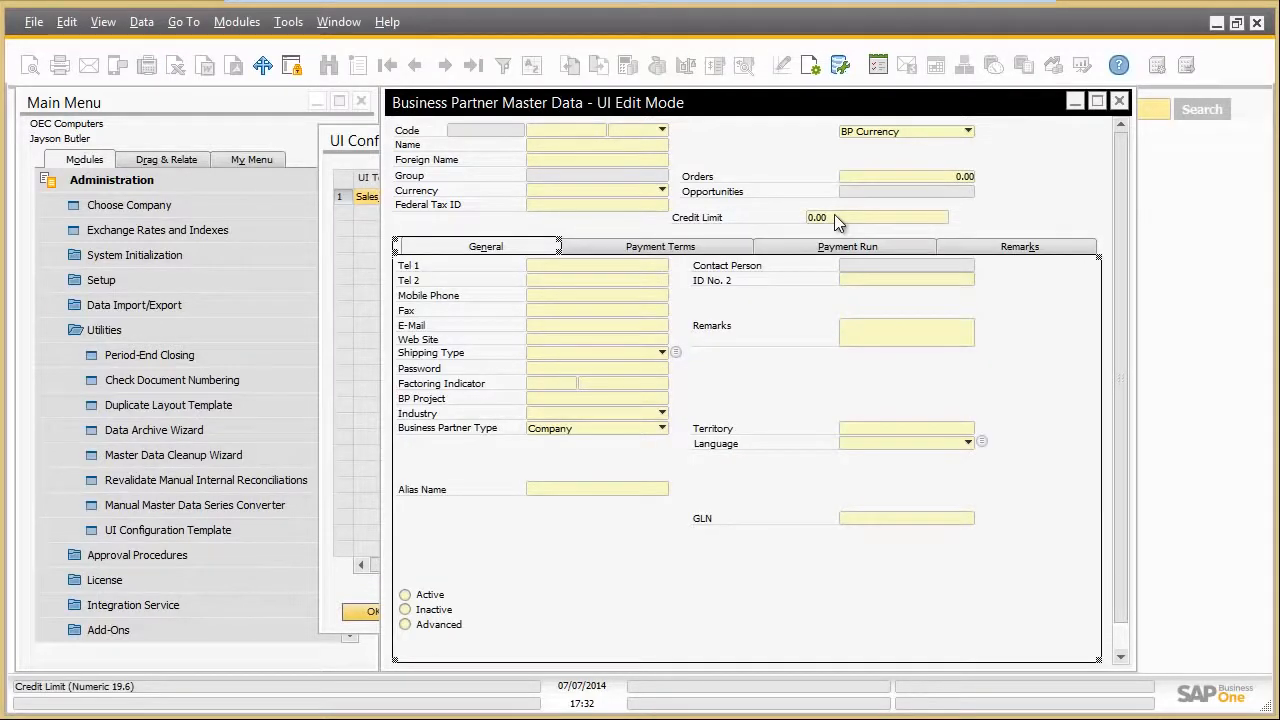
left_click_drag(835, 216, 559, 454)
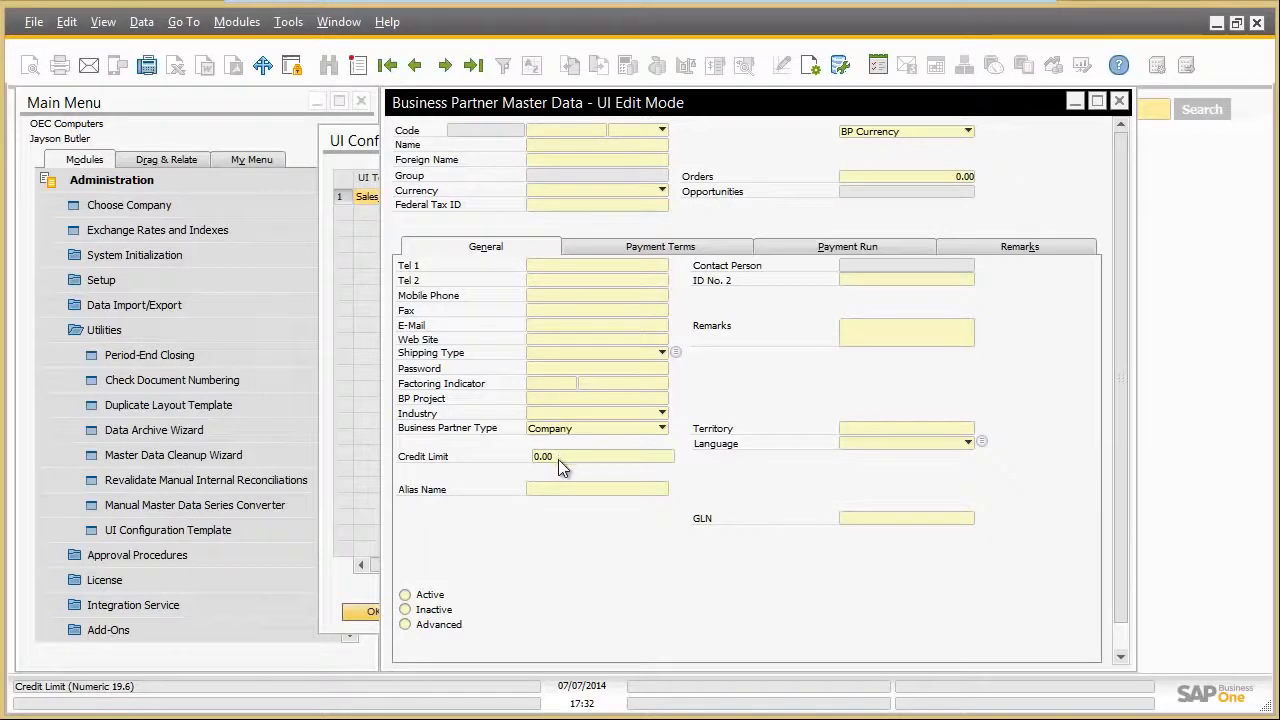
Step: Show the user-defined fields and move ABC-Category into the form header below Opportunities
left_click(104, 22)
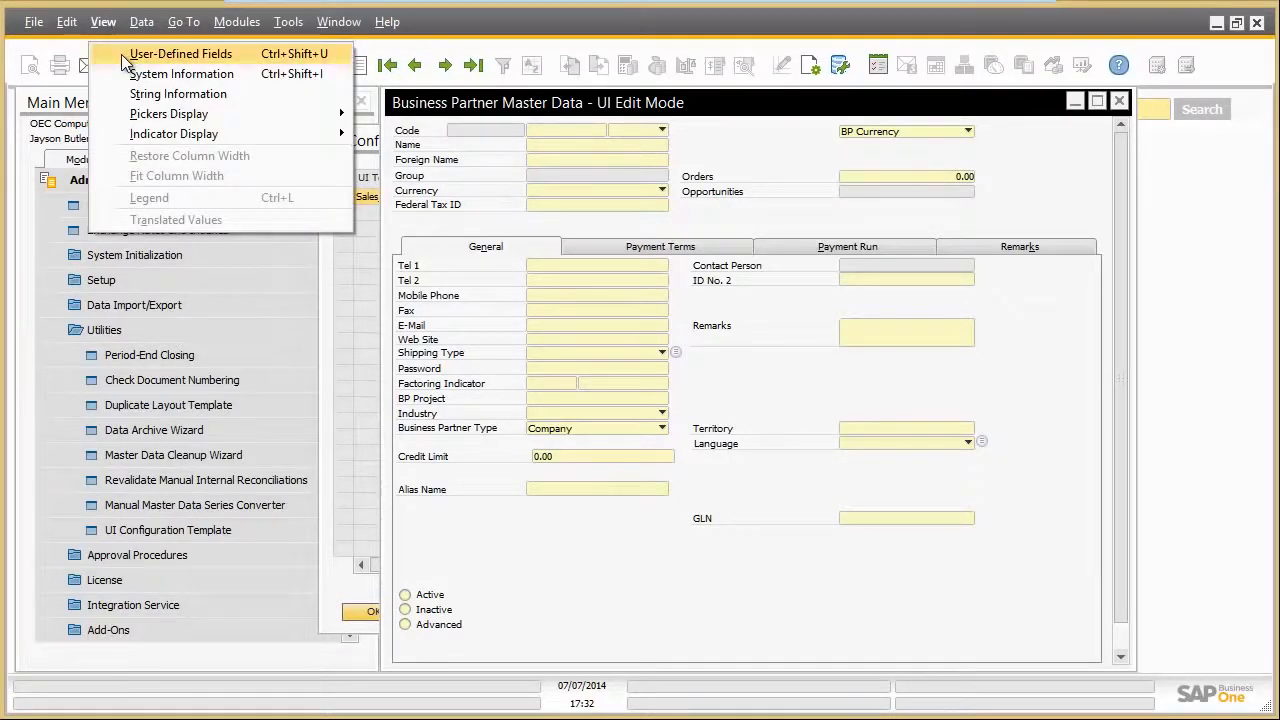
left_click(124, 56)
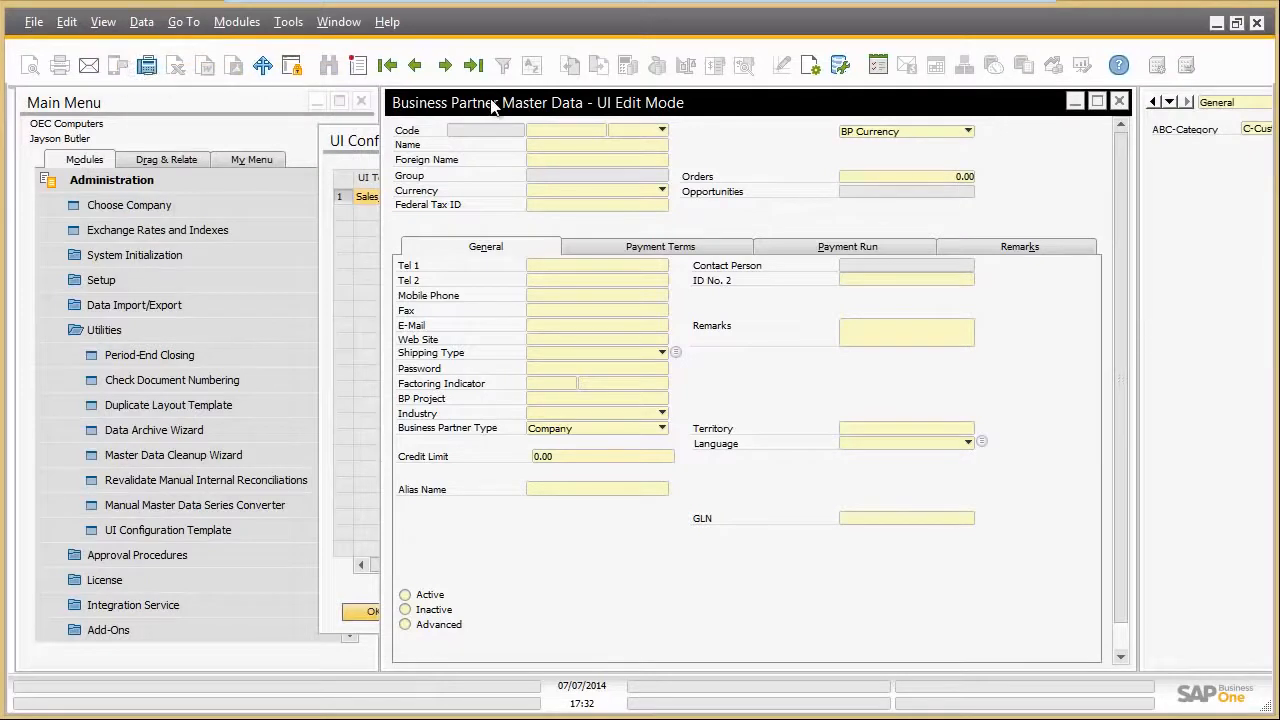
left_click_drag(489, 104, 253, 104)
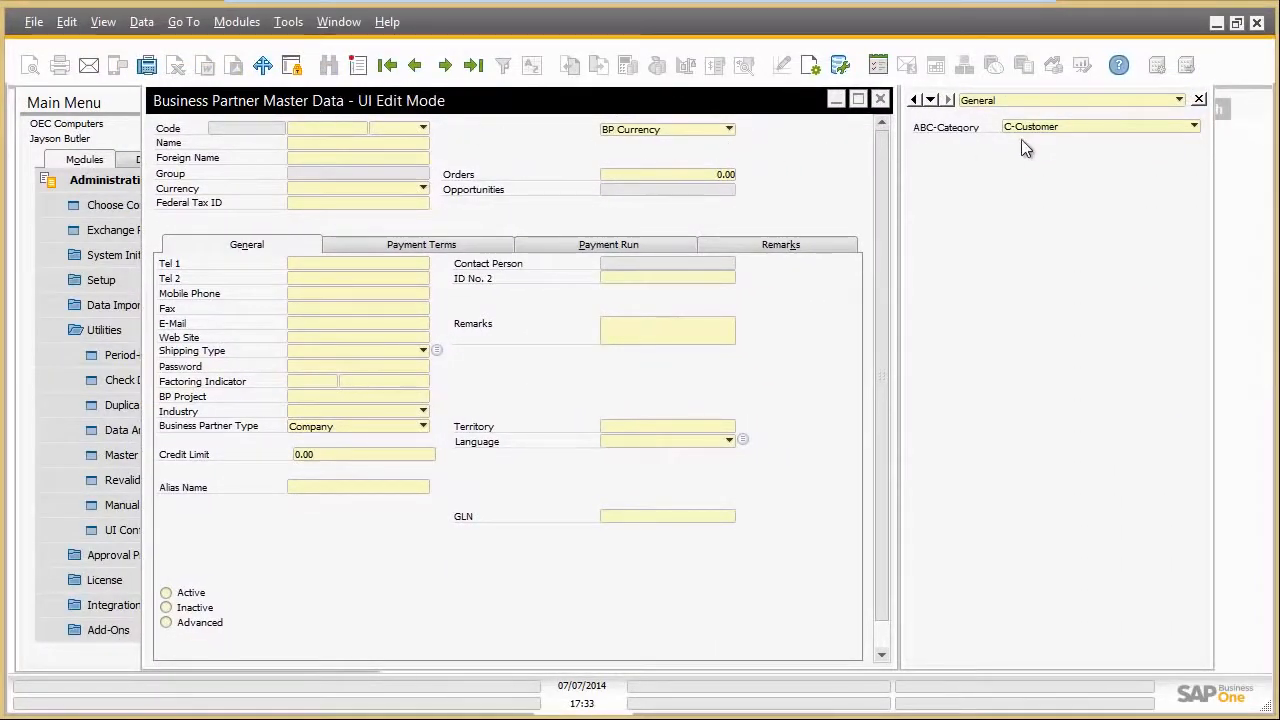
left_click_drag(1036, 127, 617, 224)
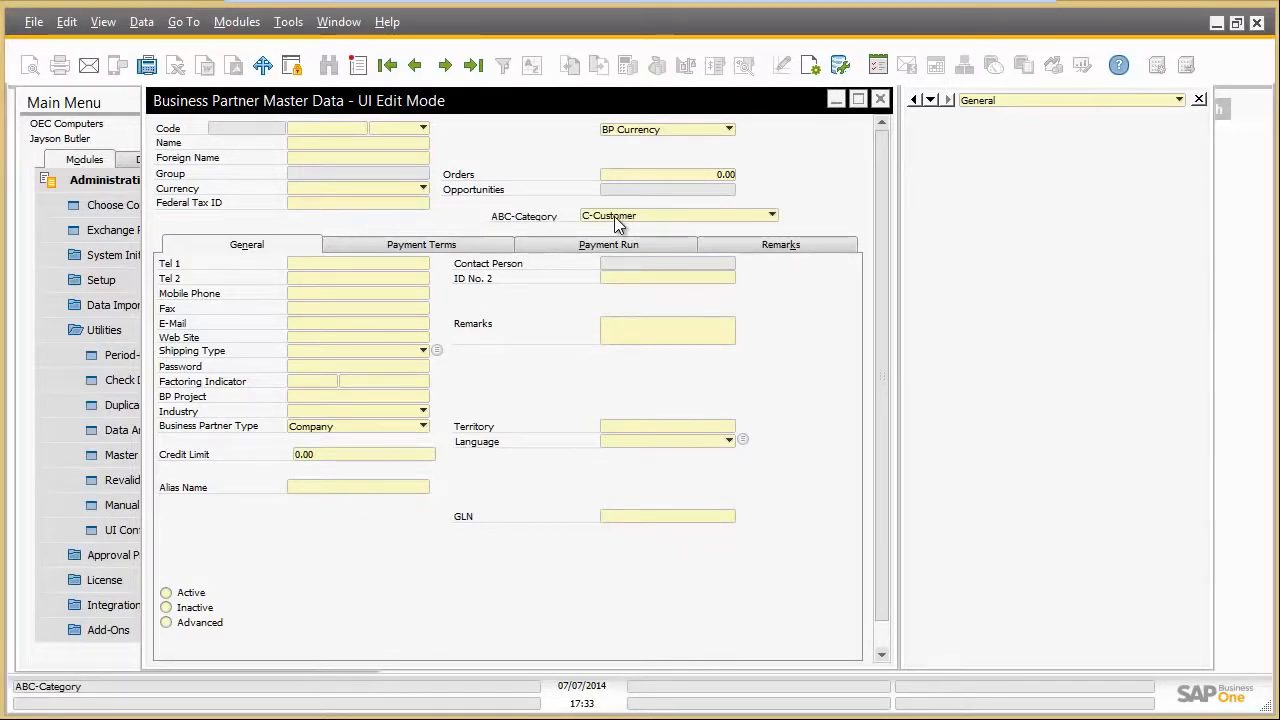
Step: Save the UI changes made to the Business Partner Master Data form and close its edit window
right_click(797, 213)
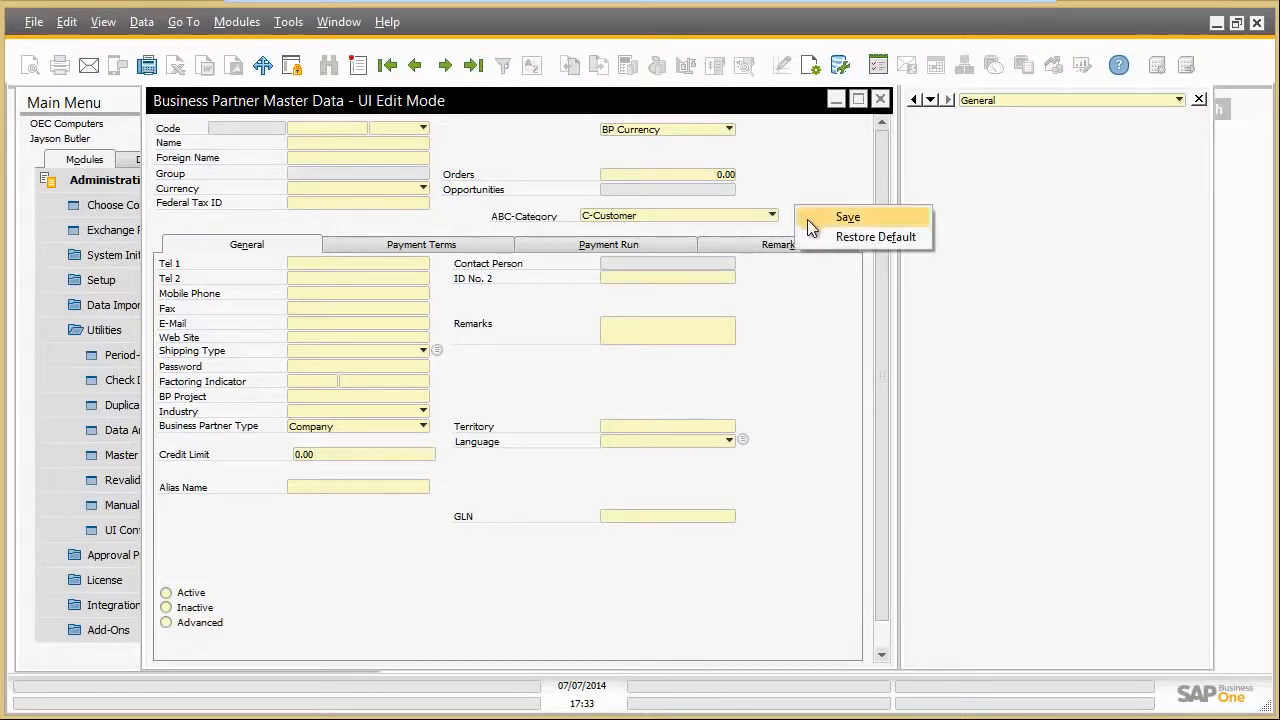
left_click(812, 224)
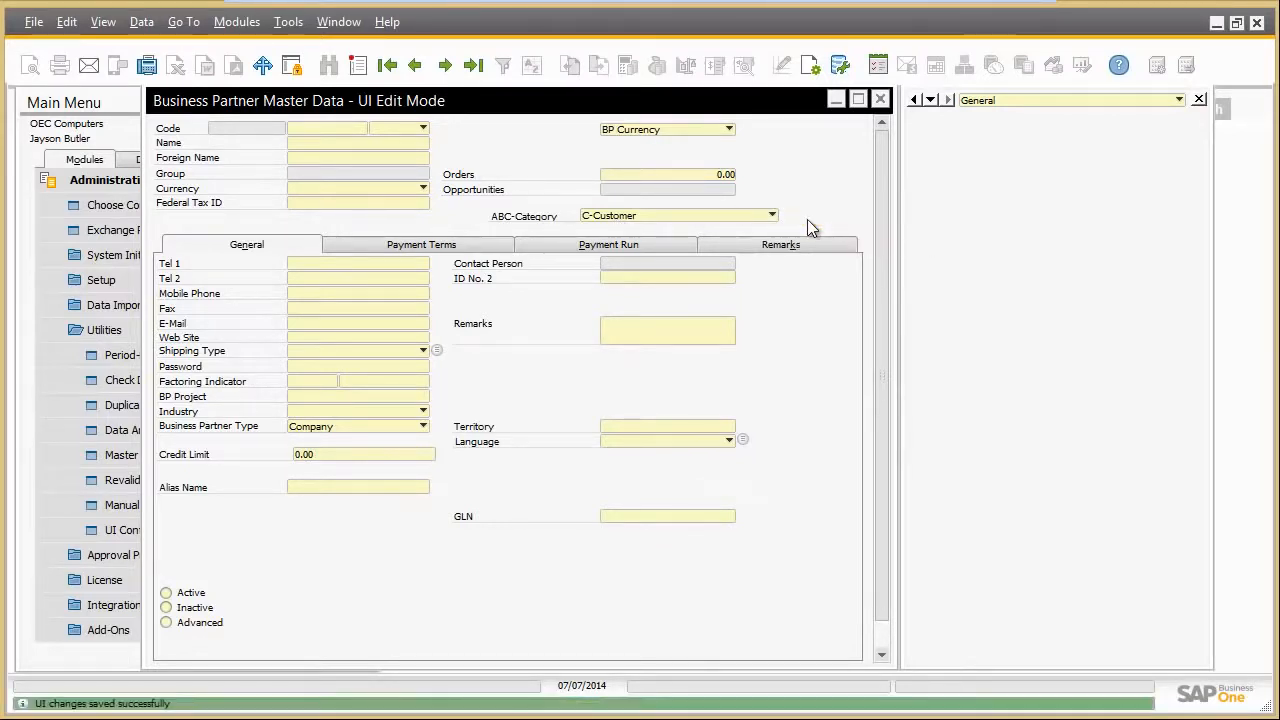
left_click(881, 100)
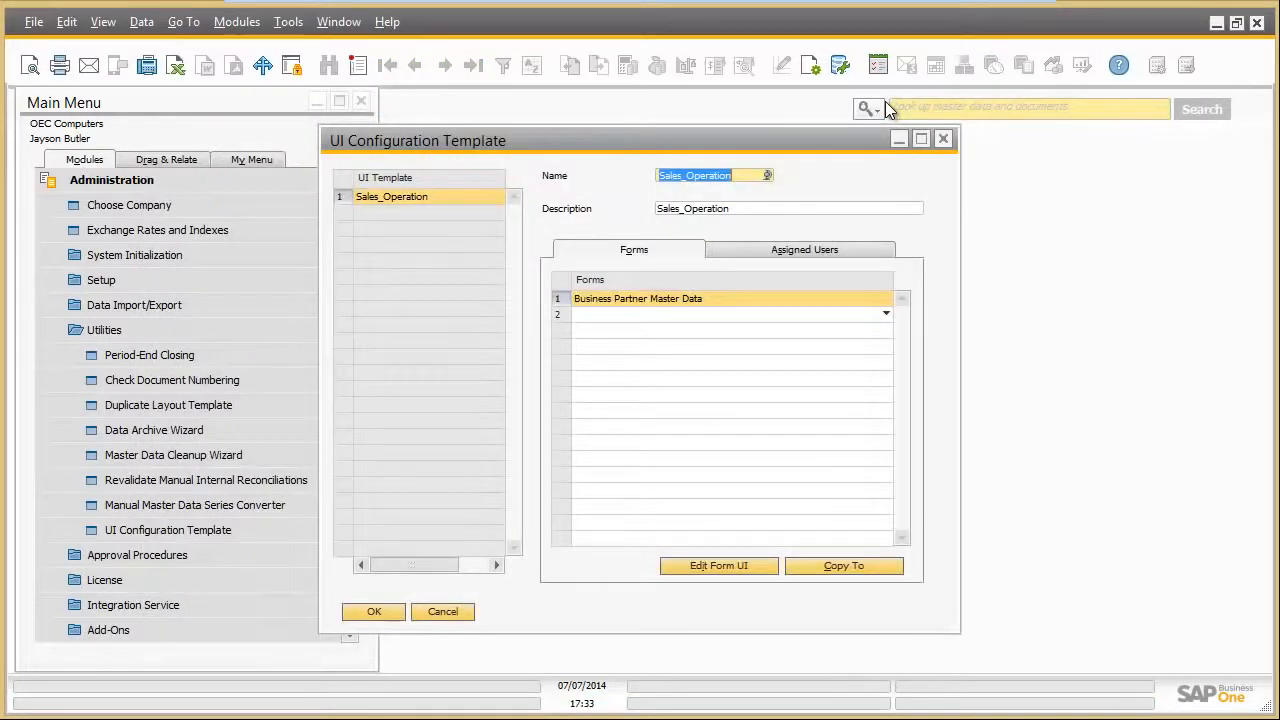
Step: Assign the Sales_Operation template to the user in row 28 and update the template
left_click(838, 252)
scroll(590, 540, "down", 5)
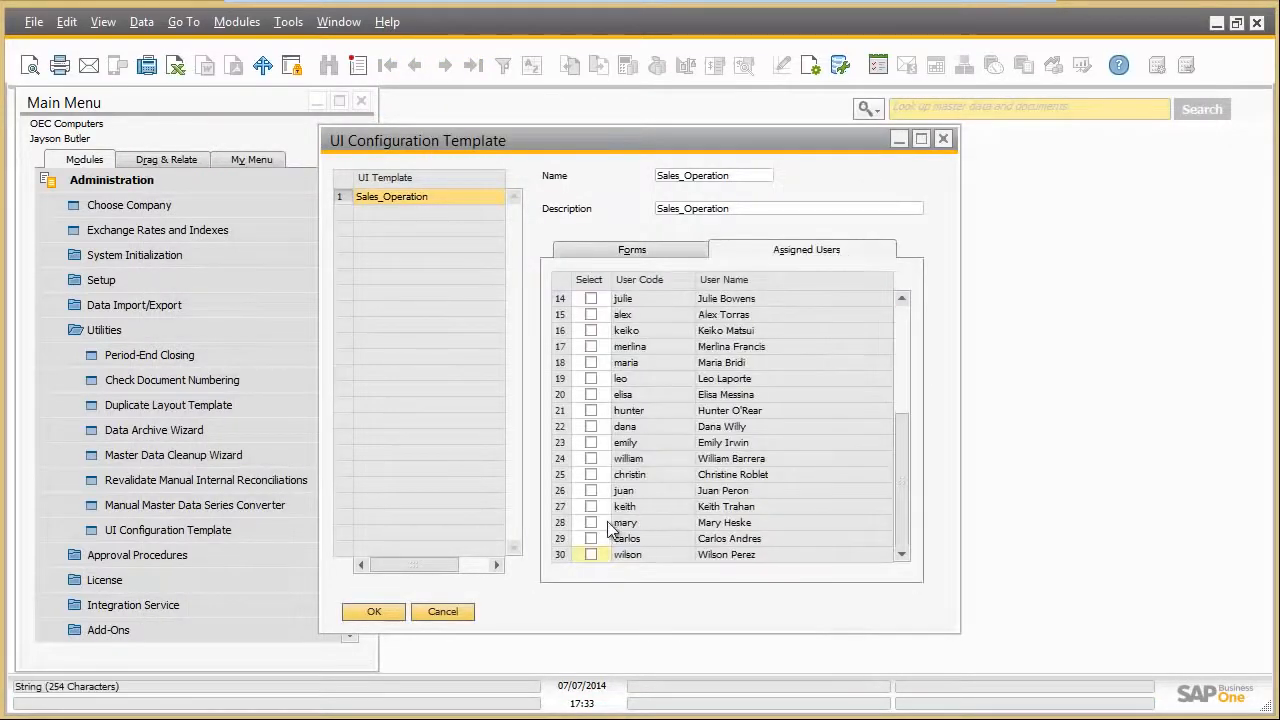
left_click(591, 523)
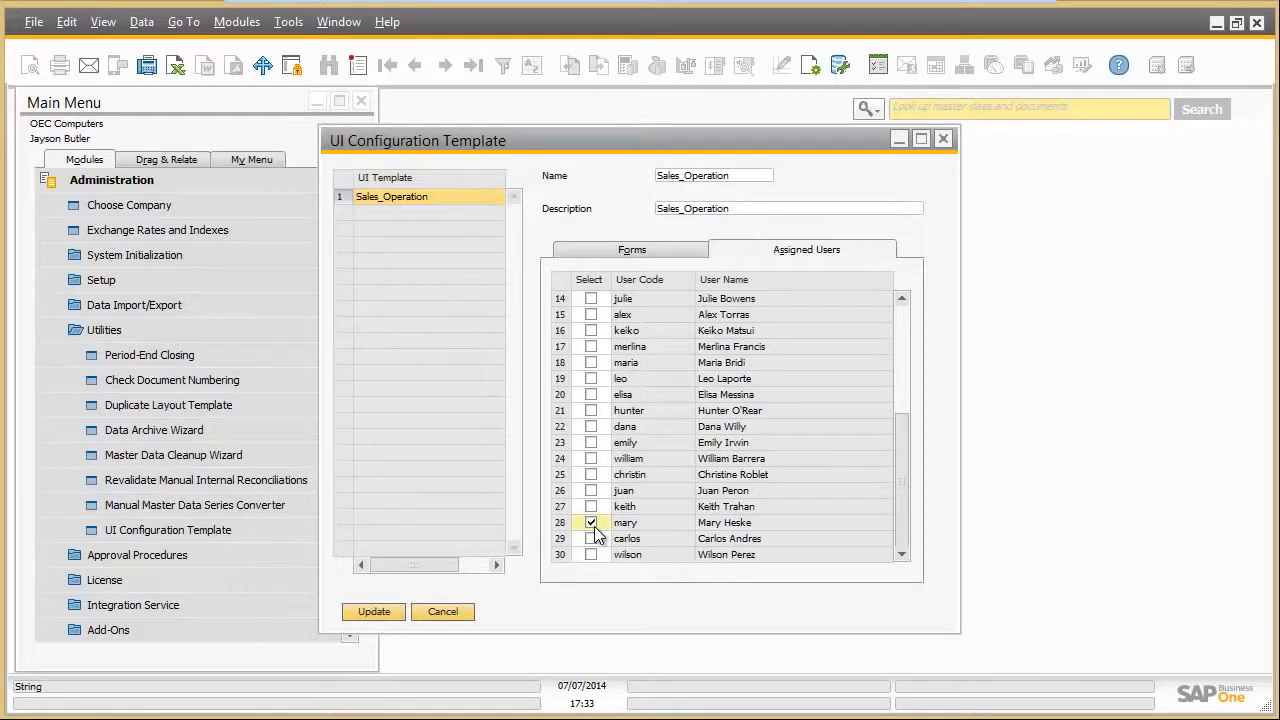
left_click(385, 612)
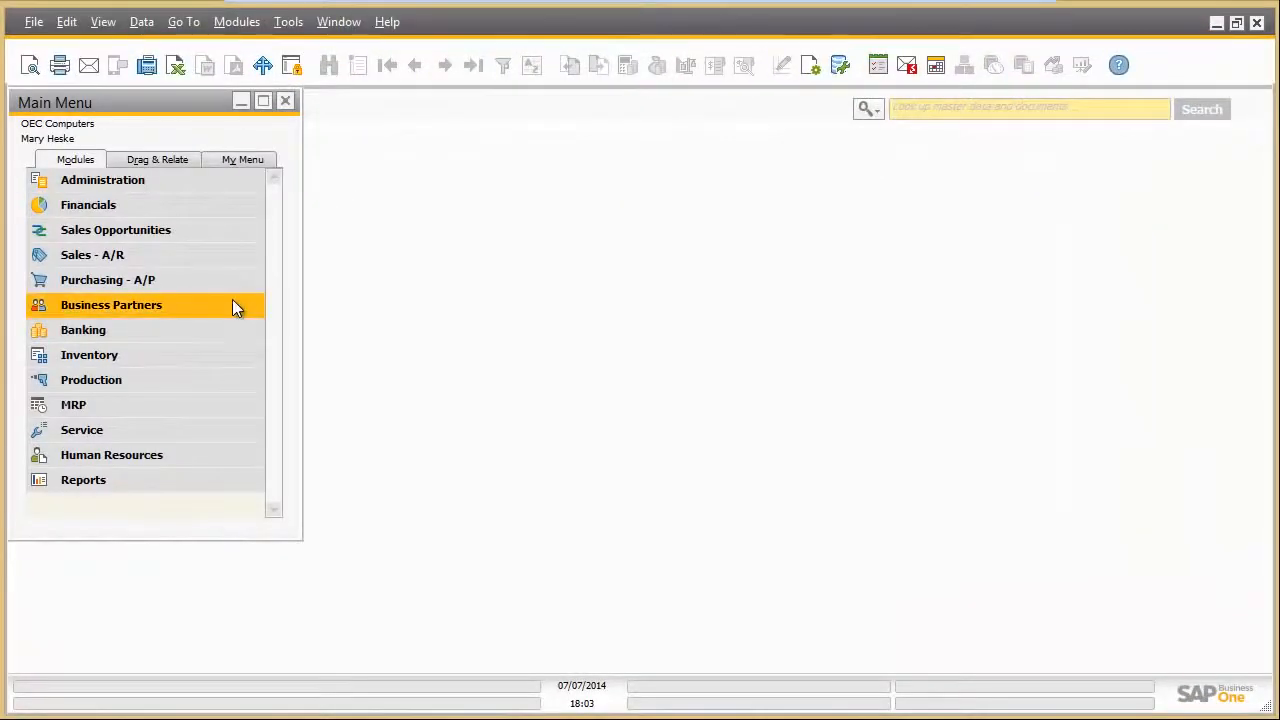
Step: Open the Business Partner Master Data form from the Business Partners module in the assigned user's session
left_click(233, 305)
left_click(242, 330)
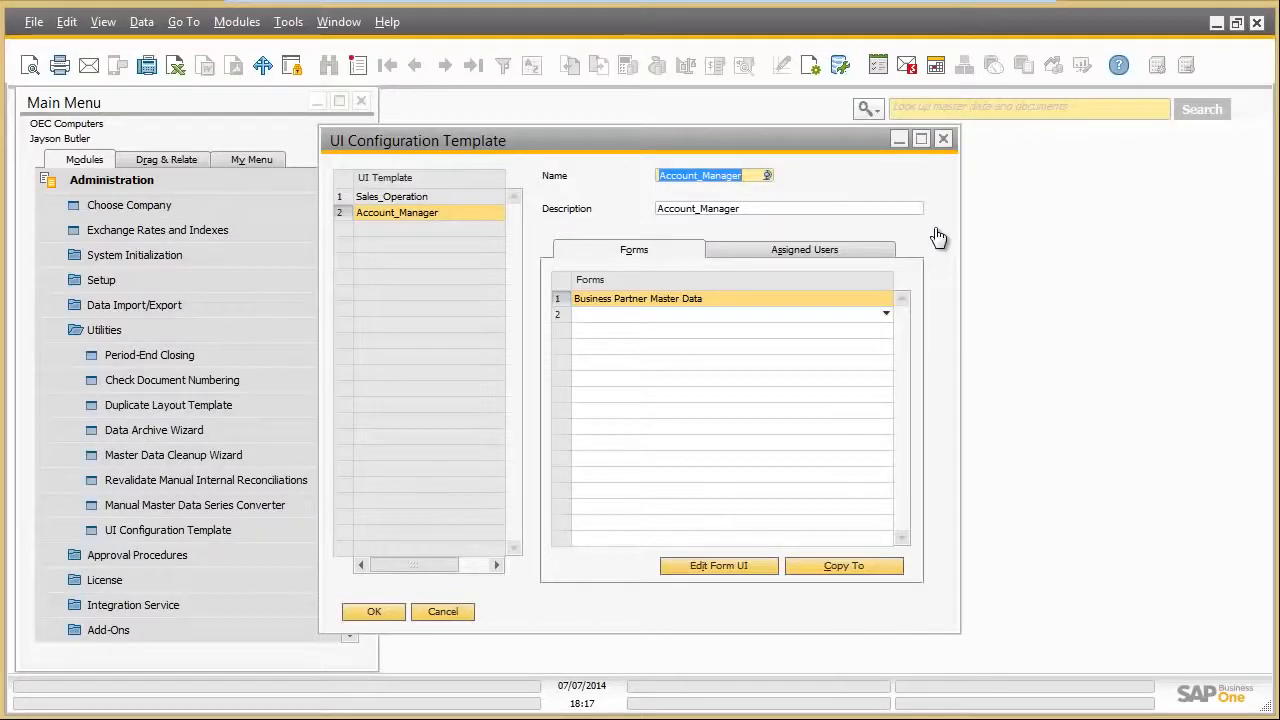
Step: Assign the Account_Manager template to the user in row 28 as well and update the template
left_click(836, 253)
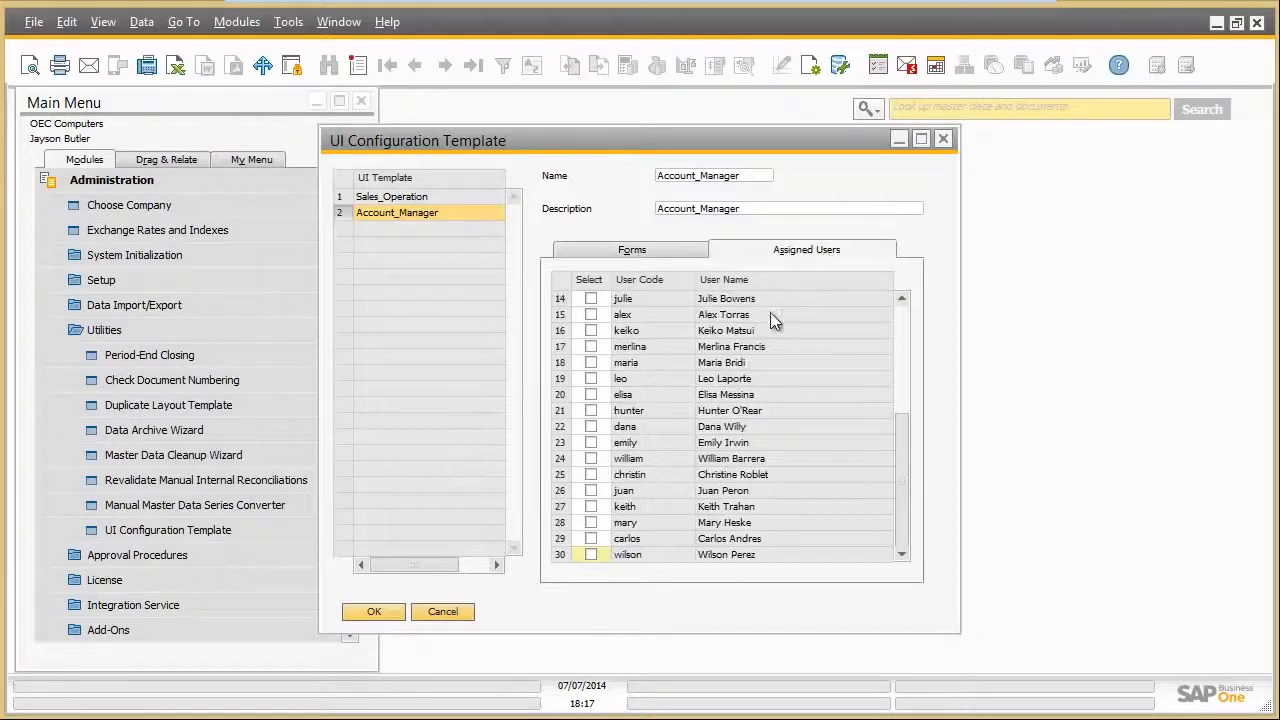
left_click(591, 522)
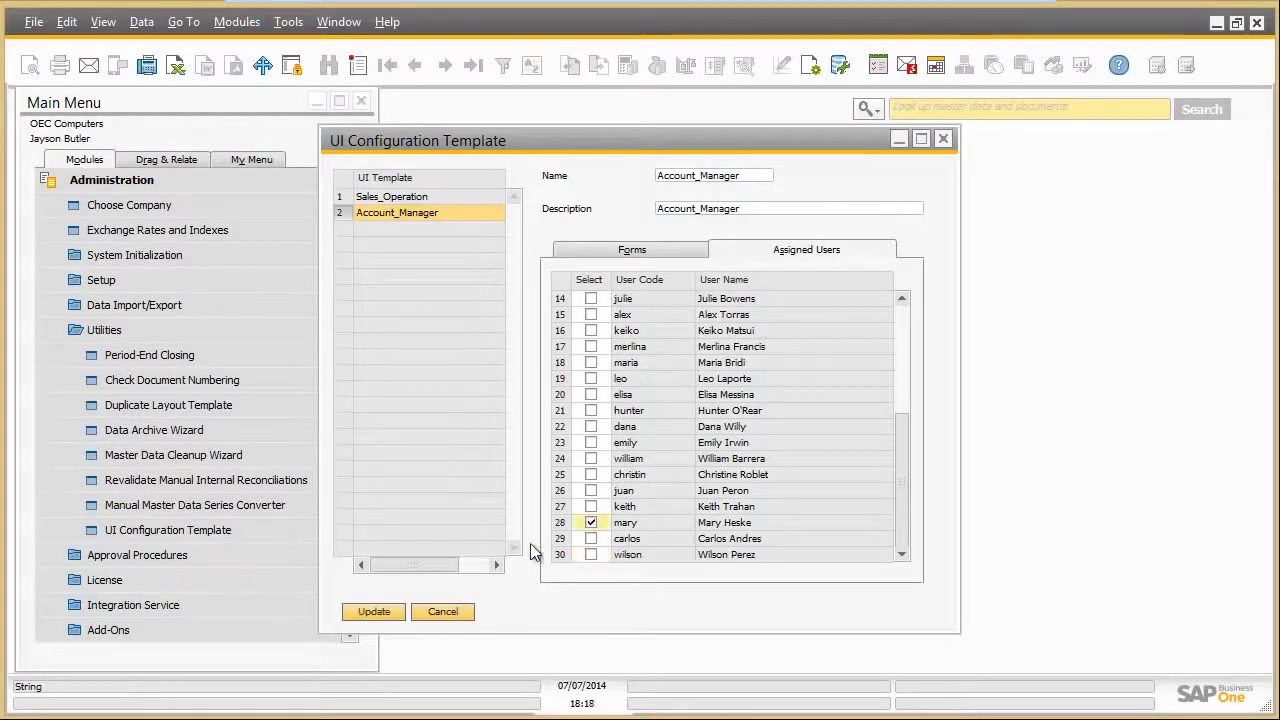
left_click(390, 616)
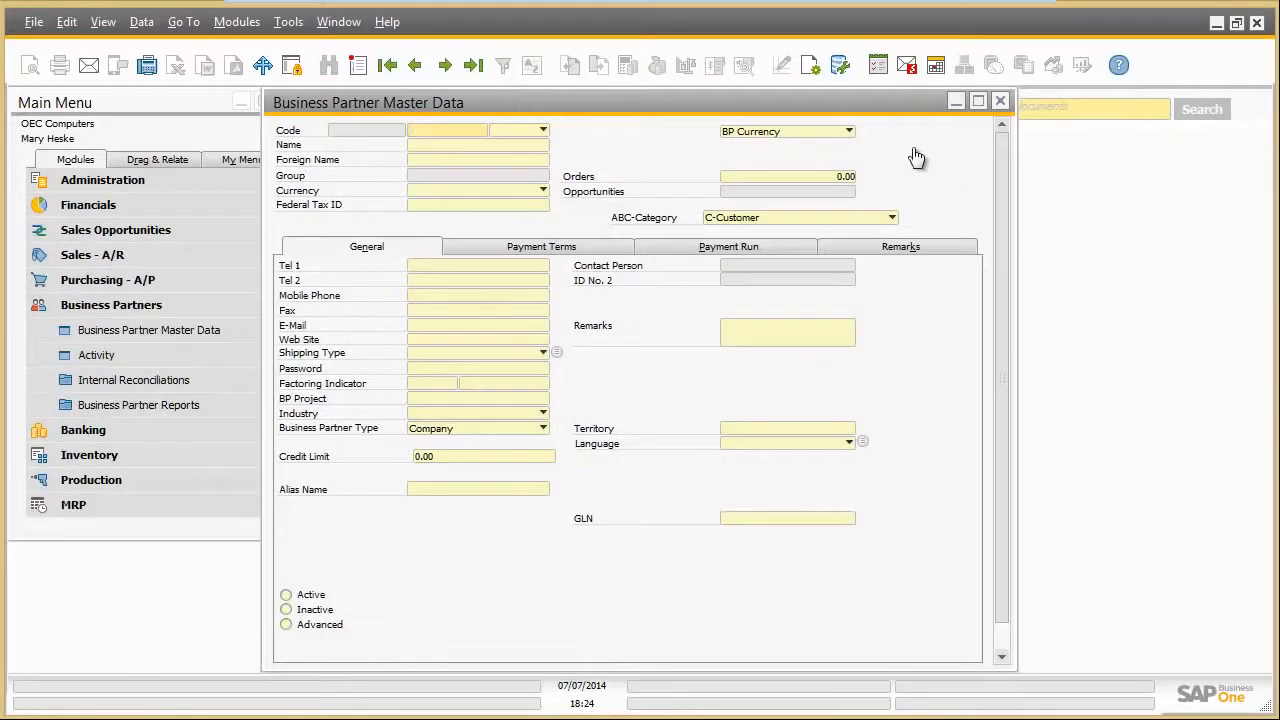
Step: Apply the Account_Manager UI template in the form settings of Business Partner Master Data
left_click(812, 66)
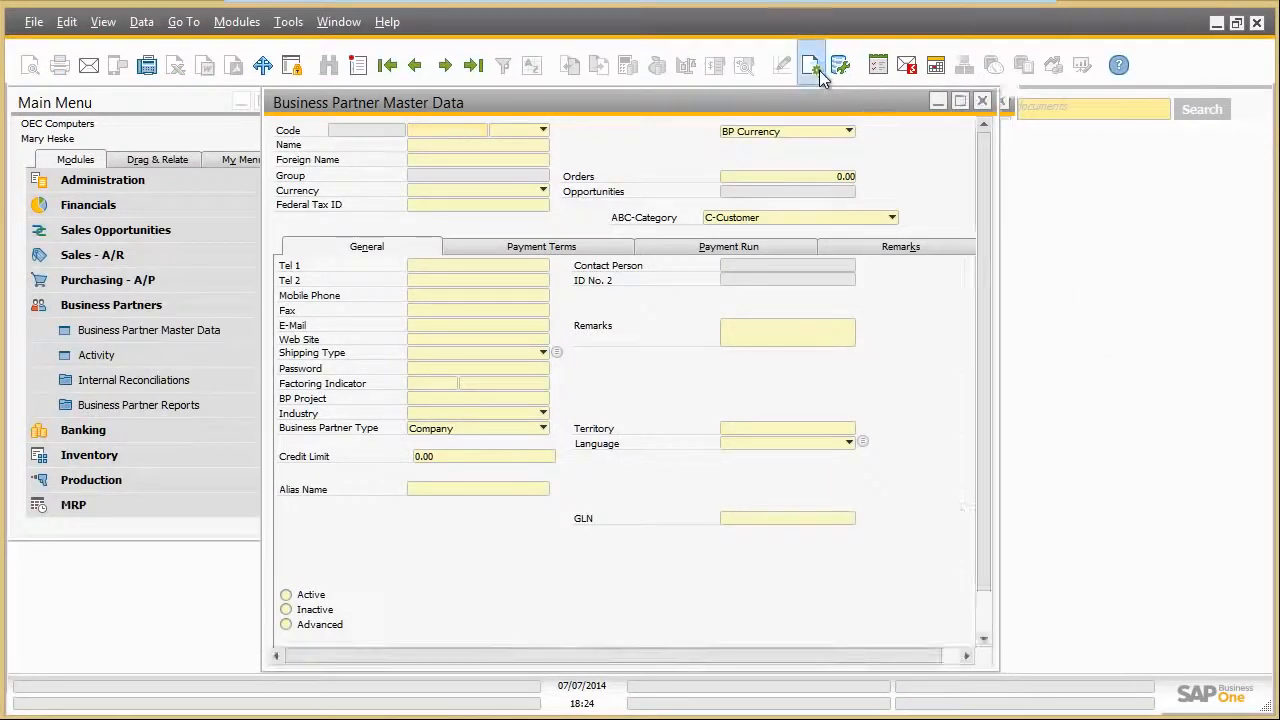
left_click(1112, 314)
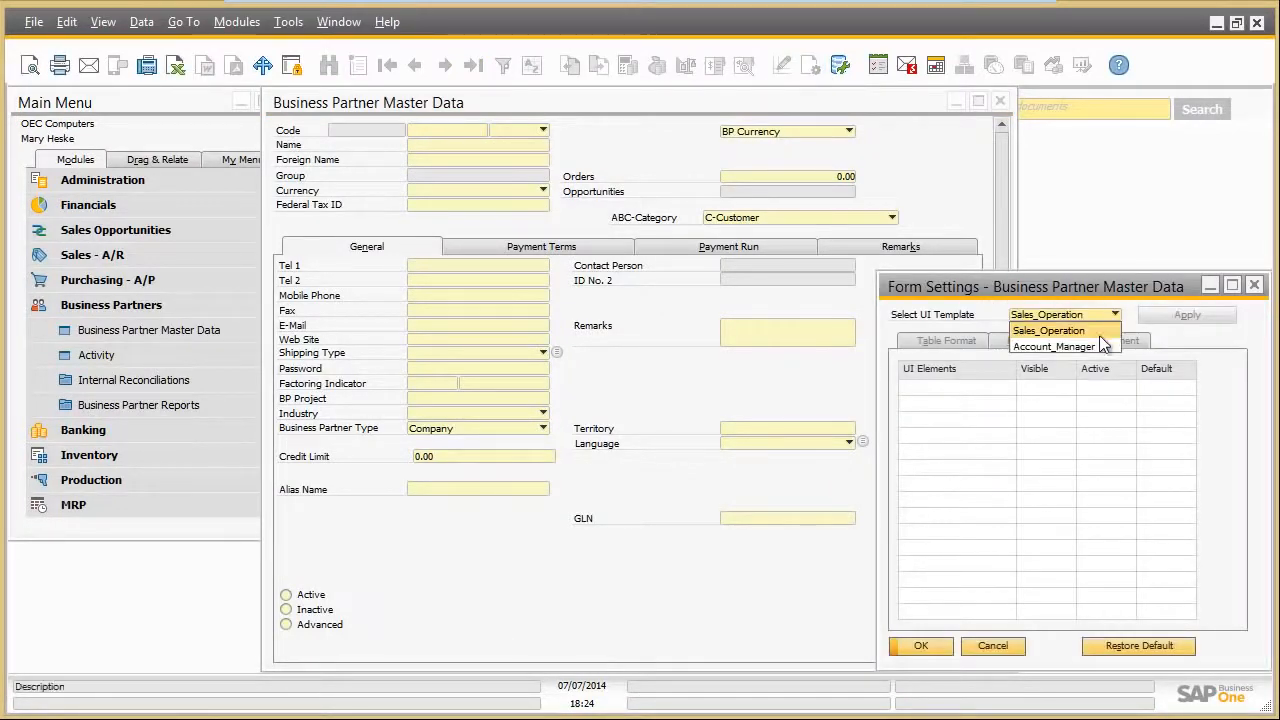
left_click(1094, 345)
left_click(1183, 315)
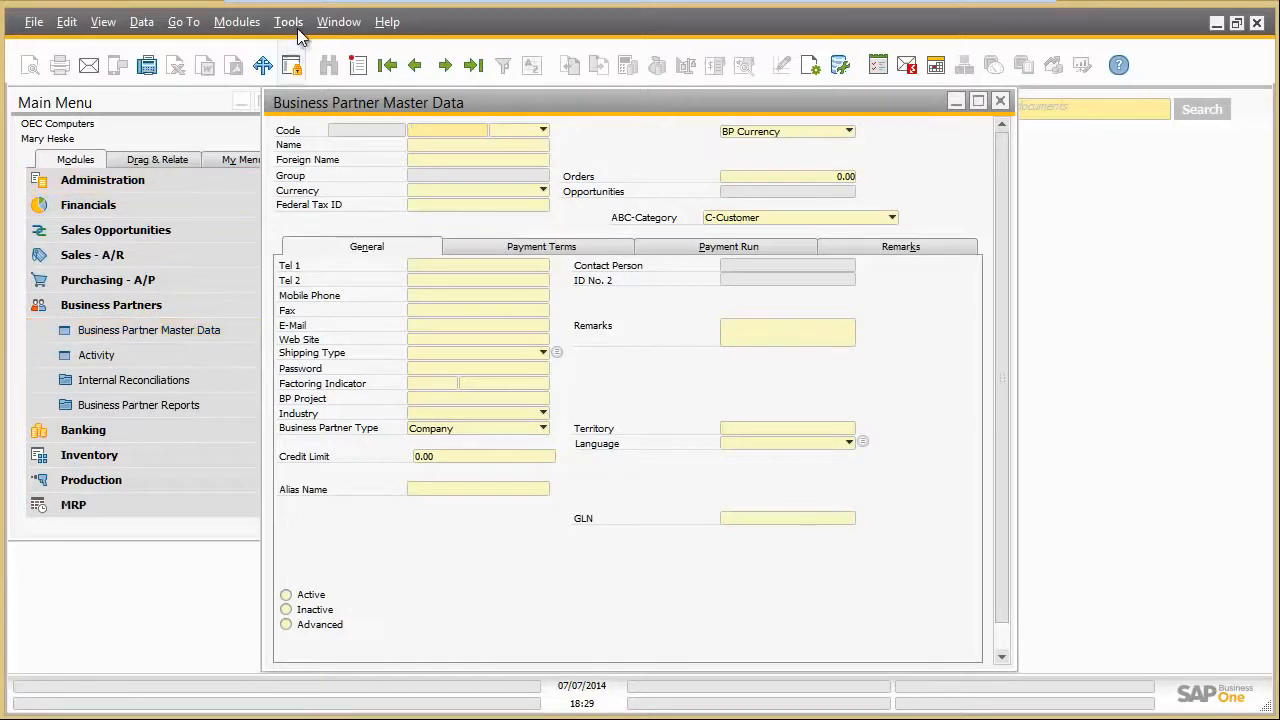
Step: Edit the form UI and move the Active, Inactive and Advanced options up directly below Alias Name
left_click(292, 24)
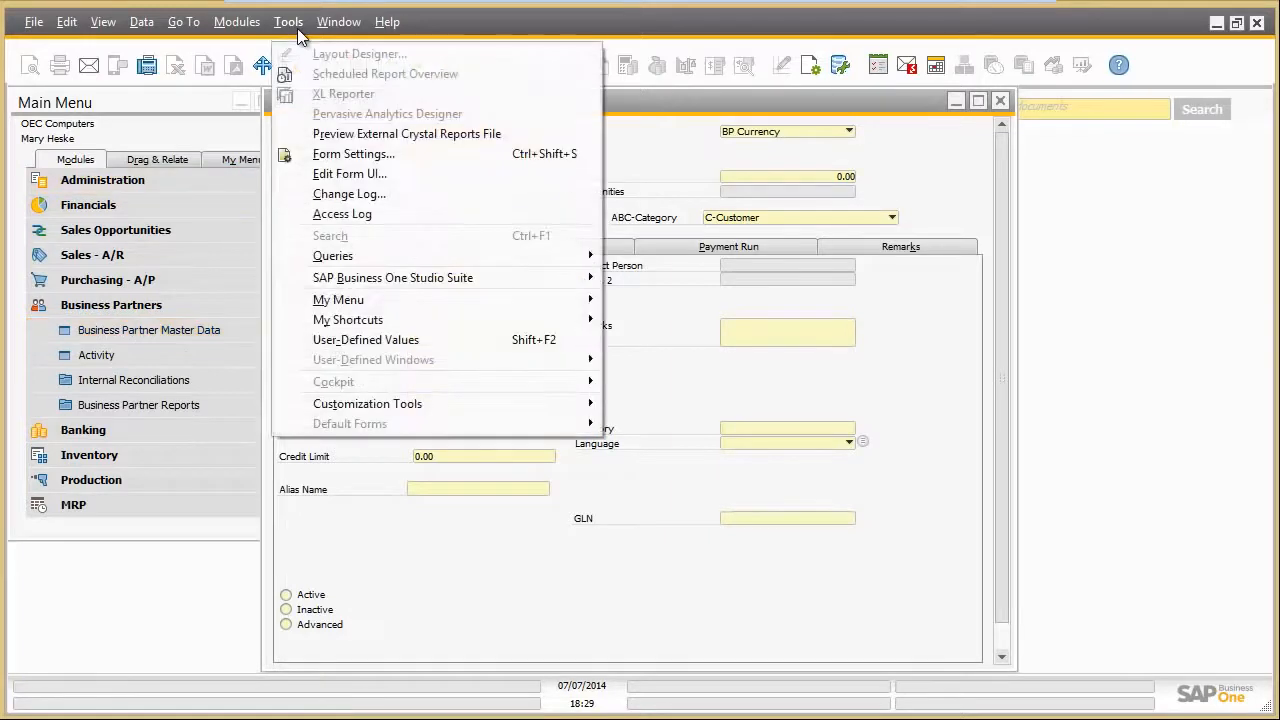
left_click(349, 176)
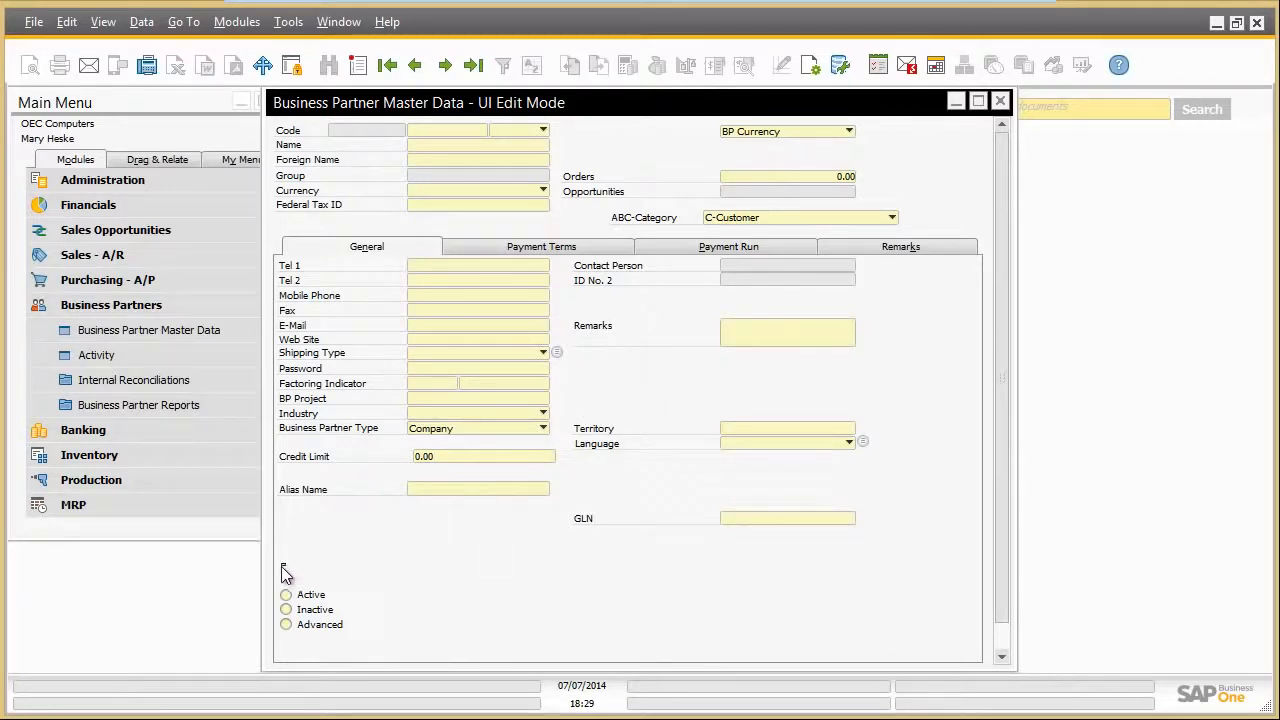
mouse_move(284, 567)
left_mouse_down()
mouse_move(331, 623)
mouse_move(409, 653)
left_mouse_up()
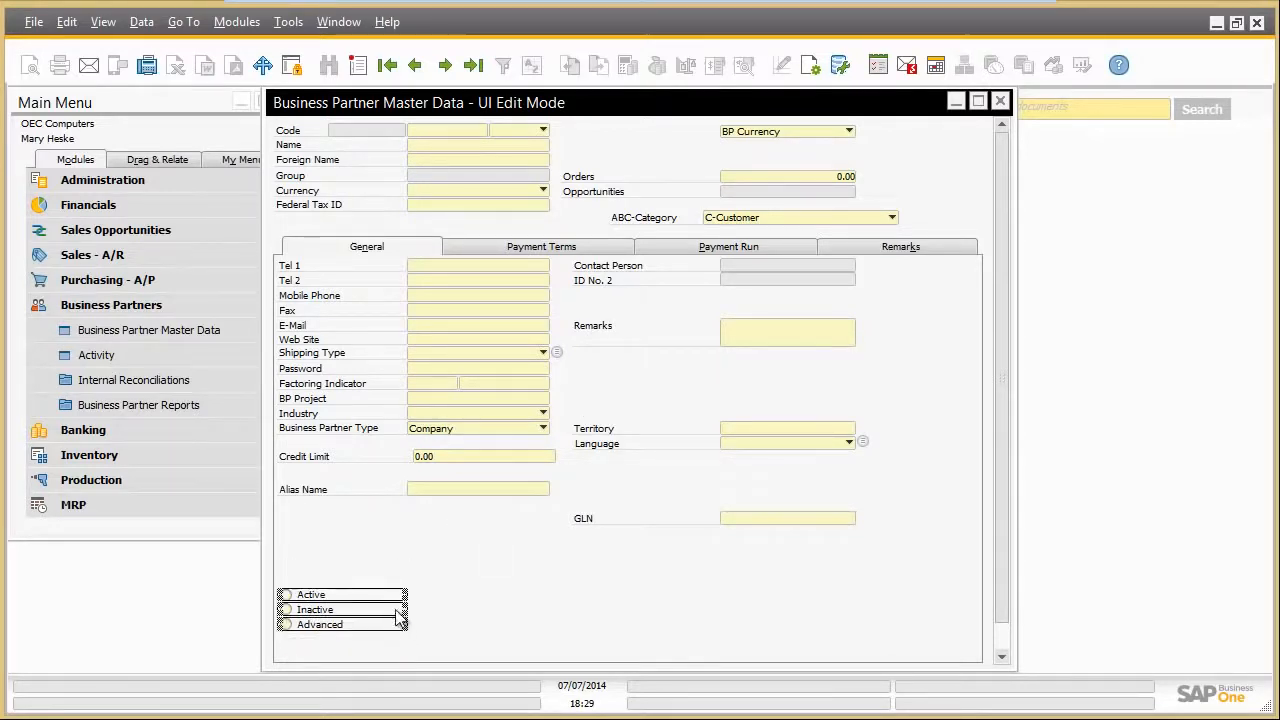
left_click_drag(396, 610, 400, 538)
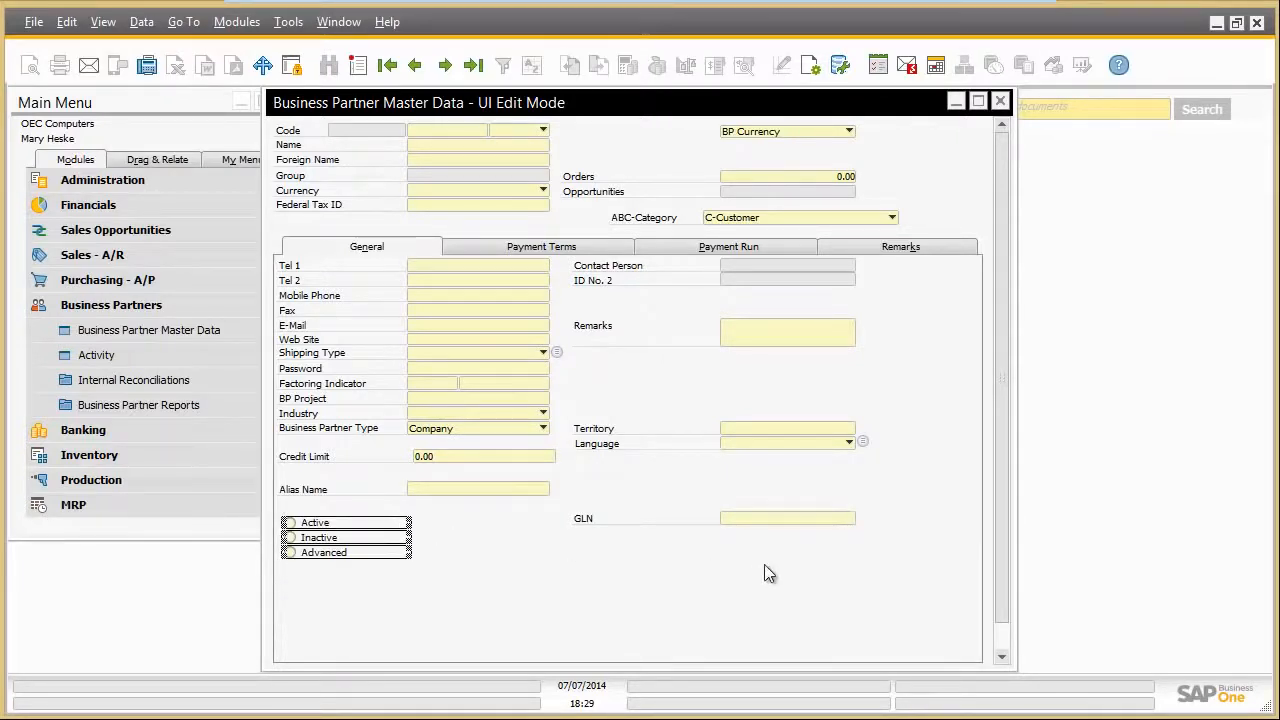
Step: Move the Find, Cancel and You Can Also buttons up beneath the Active, Inactive and Advanced options and save the UI changes
left_click_drag(999, 580, 994, 618)
mouse_move(422, 660)
left_mouse_down()
mouse_move(264, 636)
mouse_move(346, 552)
left_mouse_up()
left_click_drag(857, 650, 430, 552)
right_click(603, 567)
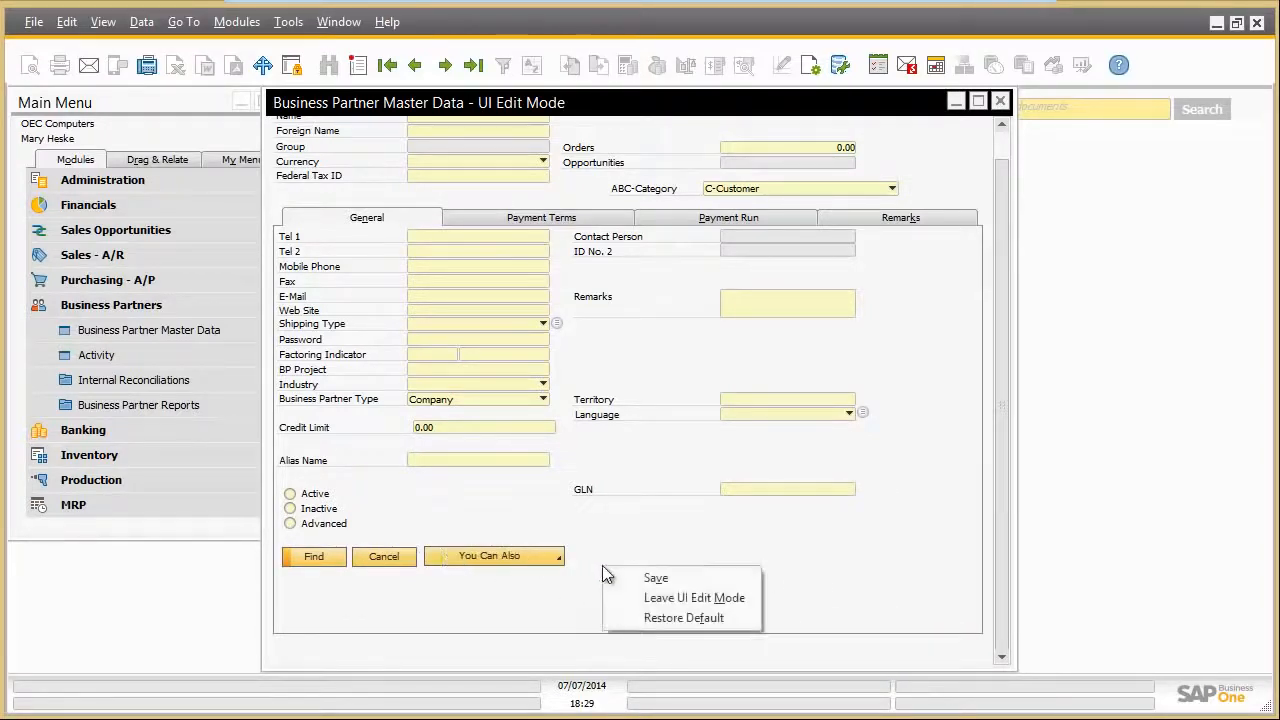
left_click(621, 576)
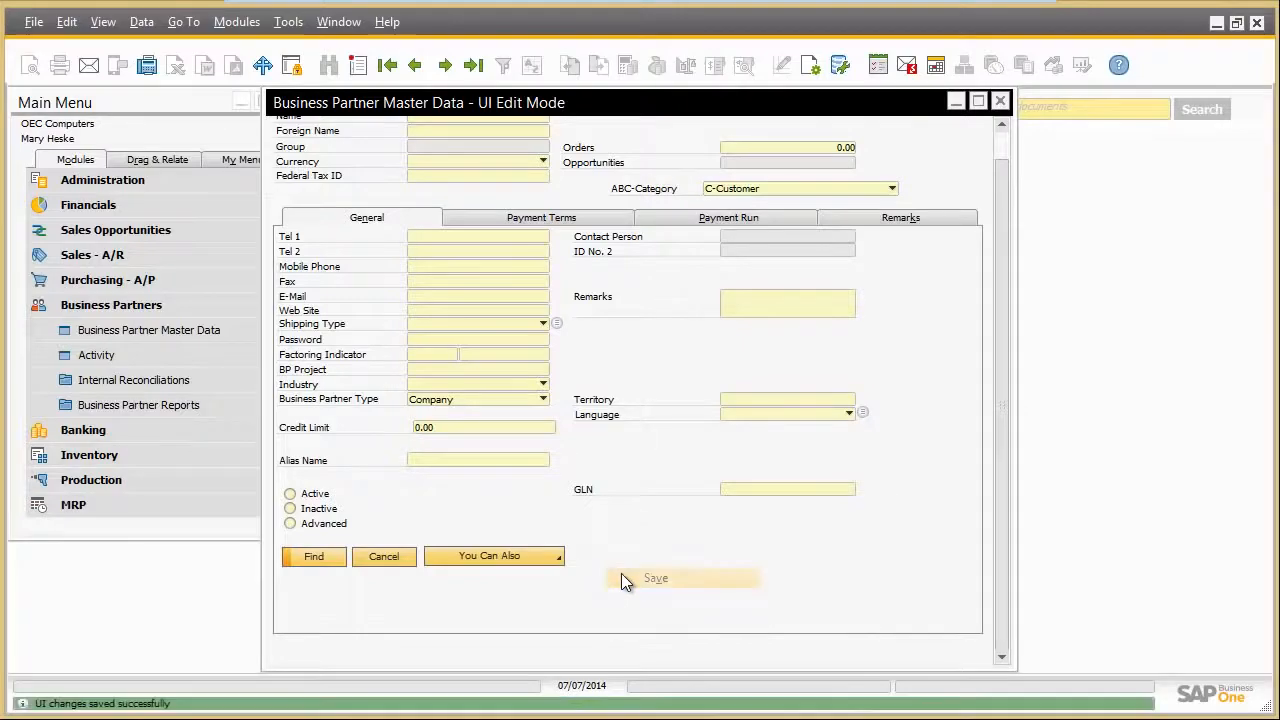